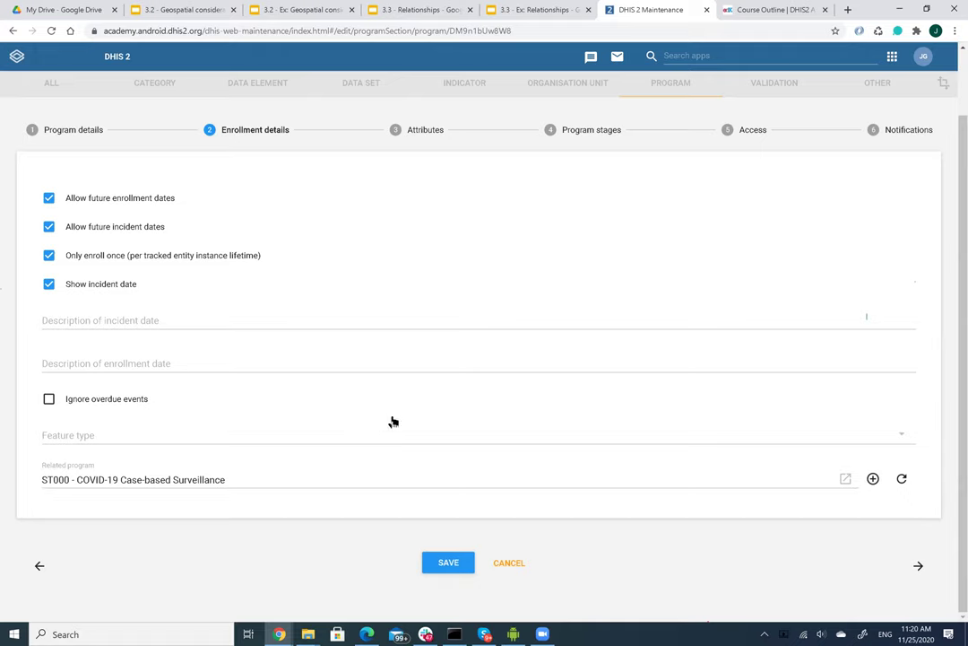
Step: Save the program's enrollment settings, then open the Person tracked entity type from the Tracked entity type list
{"action": "left_click", "coordinate": [445, 563]}
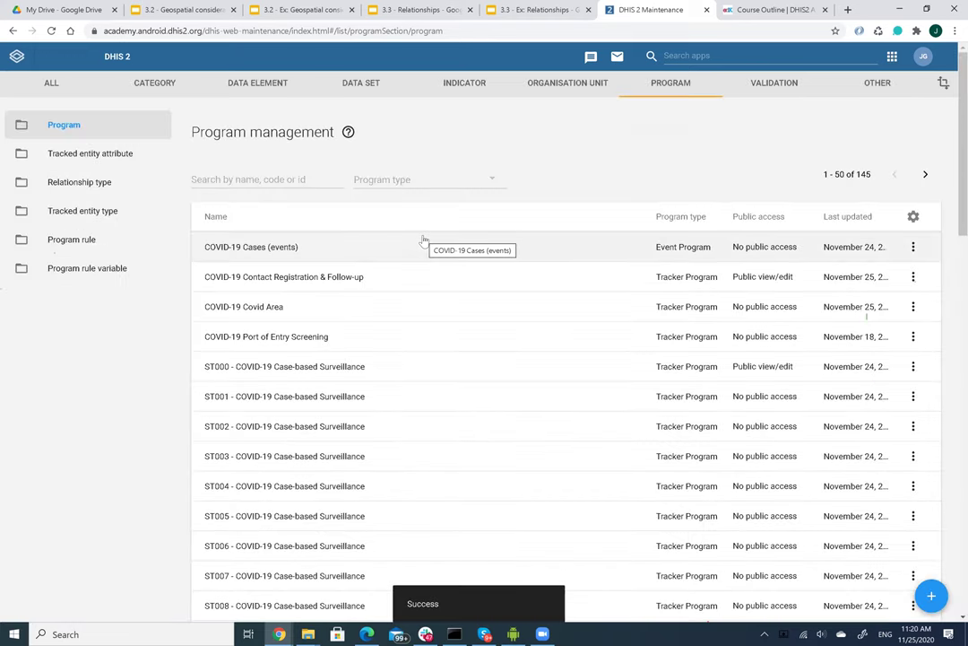
{"action": "left_click", "coordinate": [120, 179]}
{"action": "left_click", "coordinate": [113, 154]}
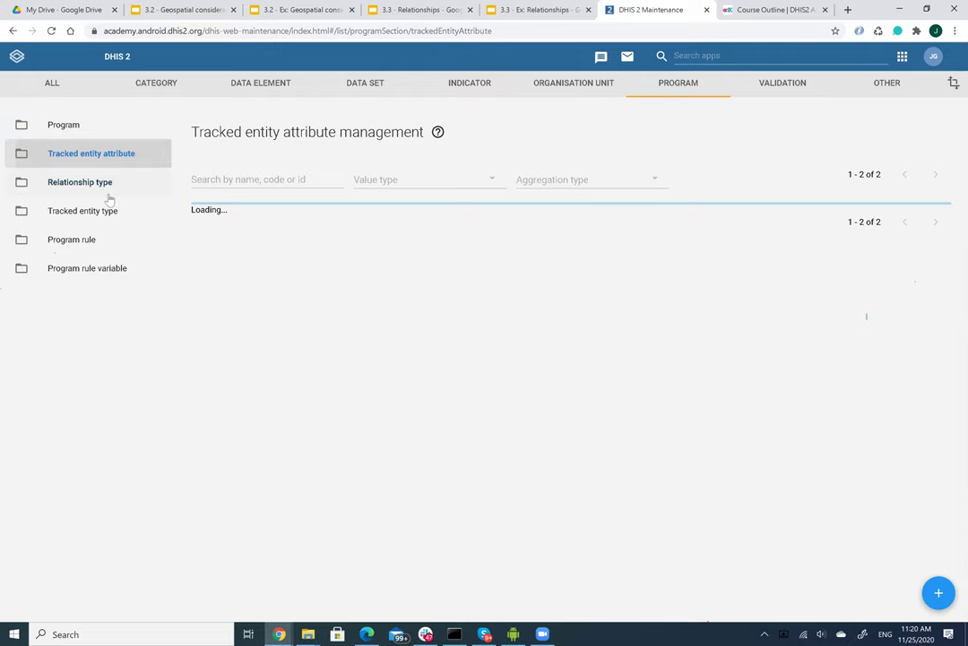
{"action": "left_click", "coordinate": [108, 211]}
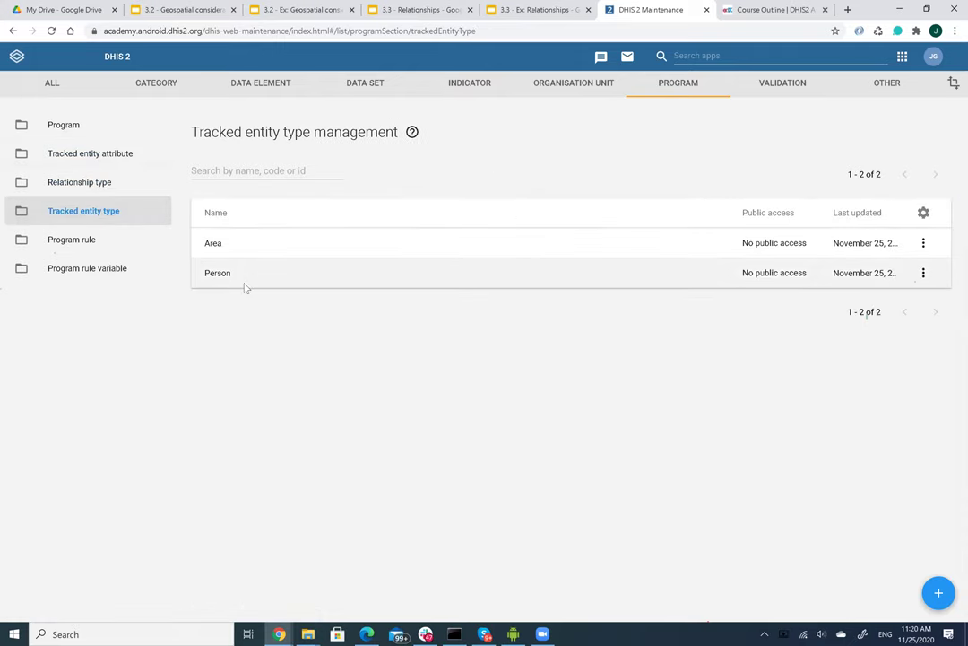
{"action": "left_click", "coordinate": [244, 284]}
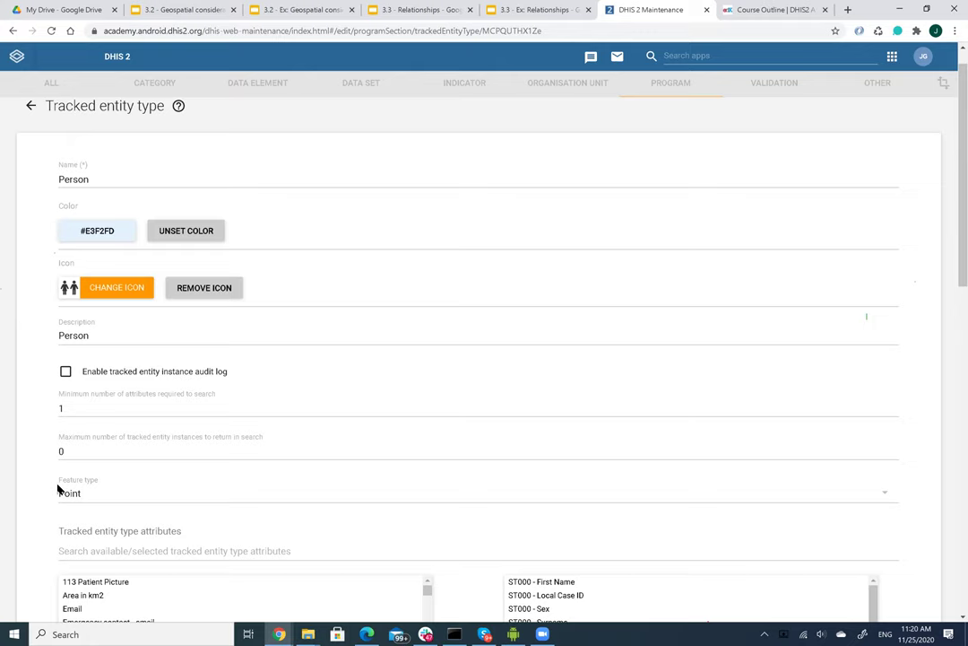
{"action": "left_click", "coordinate": [32, 106]}
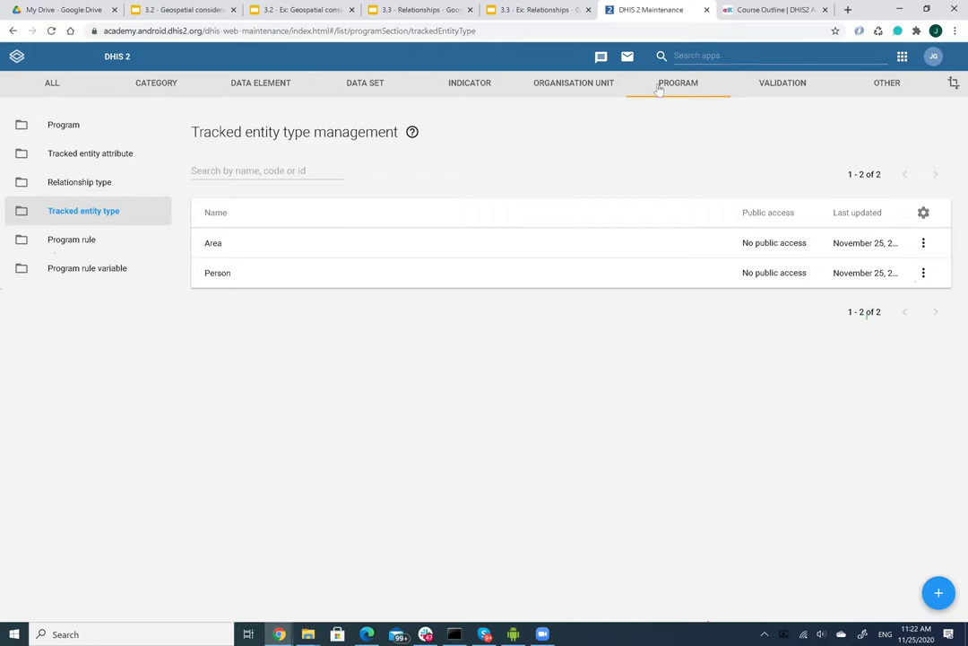
Step: Review the COVID-19 Contact Registration & Follow-up attributes, cancel without saving, then return to the Geospatial slides
{"action": "left_click", "coordinate": [61, 126]}
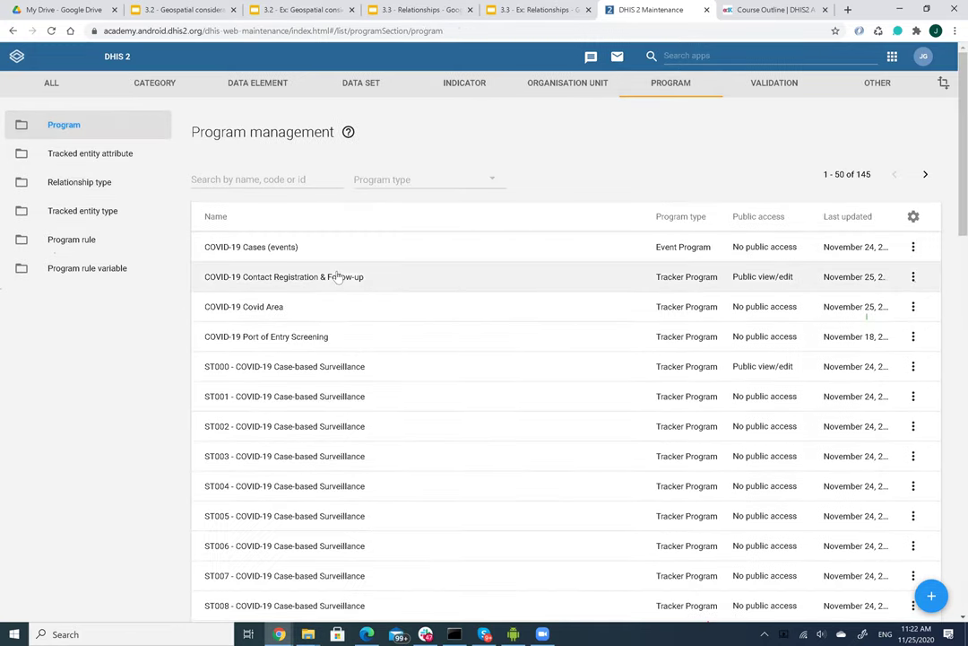
{"action": "left_click", "coordinate": [338, 277]}
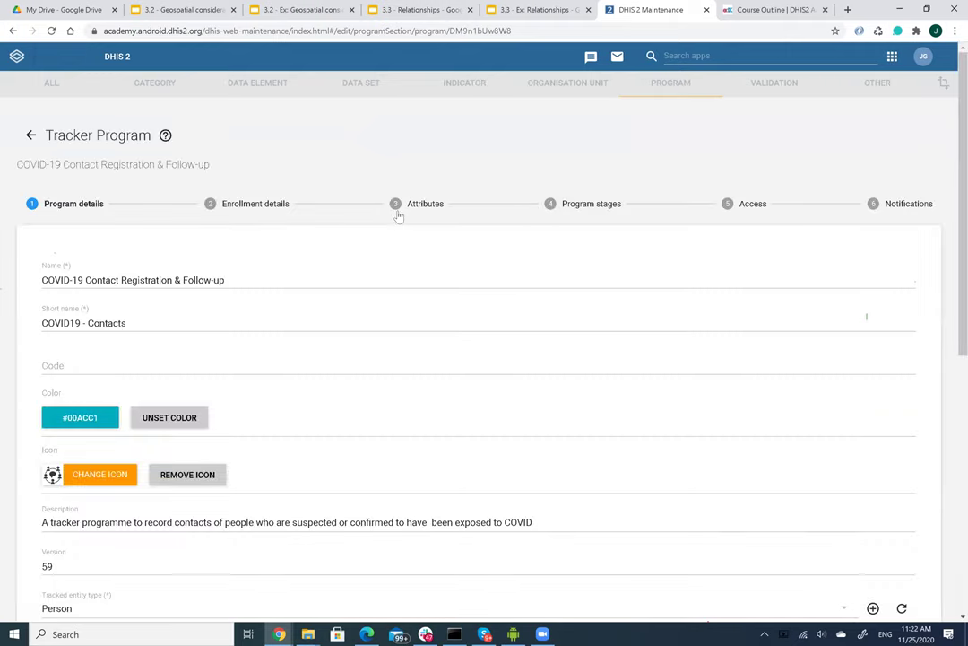
{"action": "left_click", "coordinate": [399, 205]}
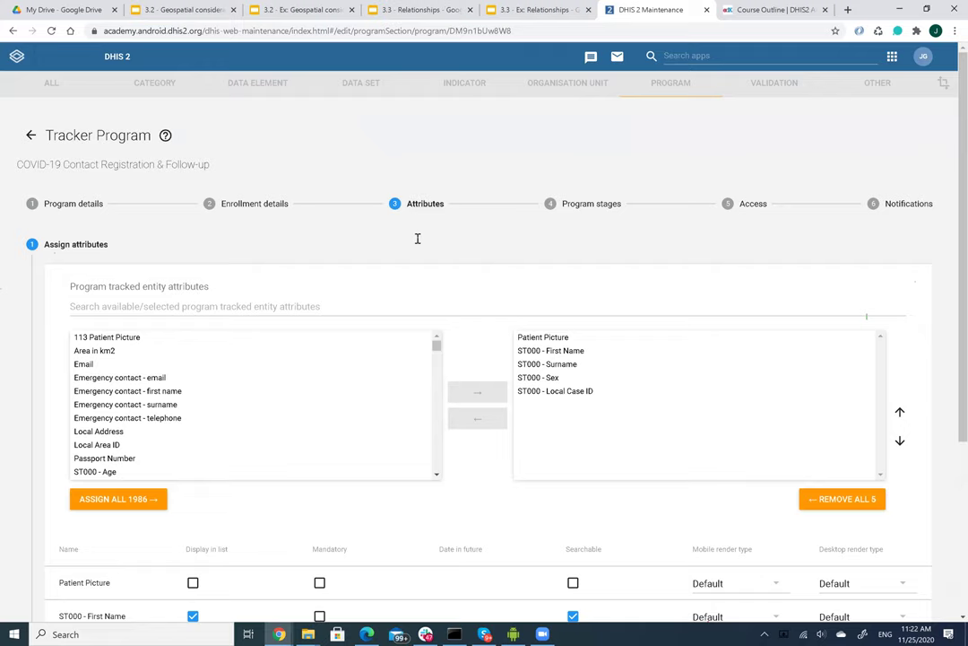
{"action": "scroll", "coordinate": [417, 240], "scroll_direction": "down", "scroll_amount": 3}
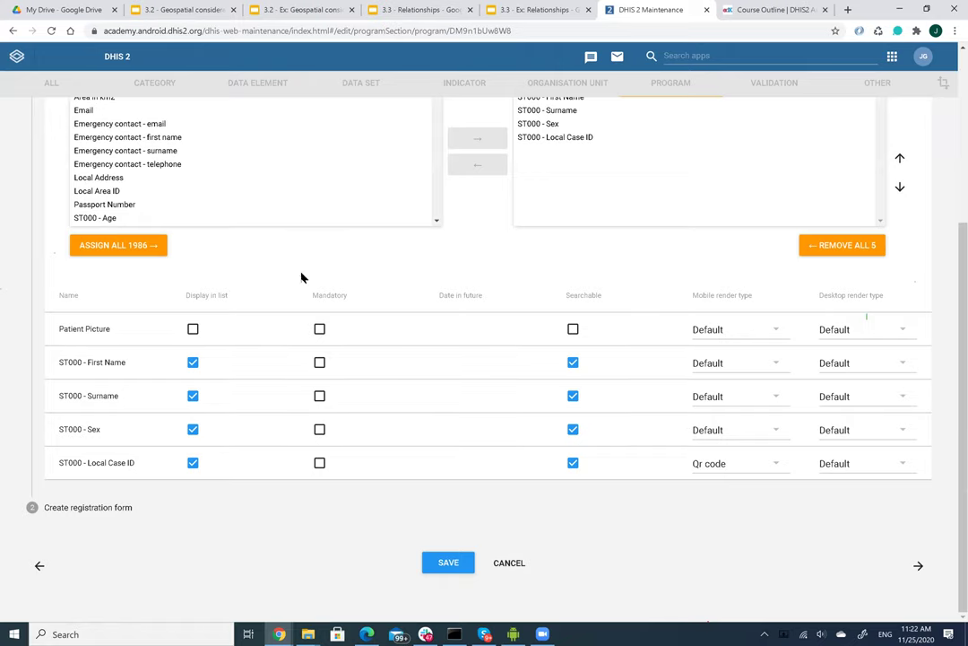
{"action": "left_click", "coordinate": [505, 563]}
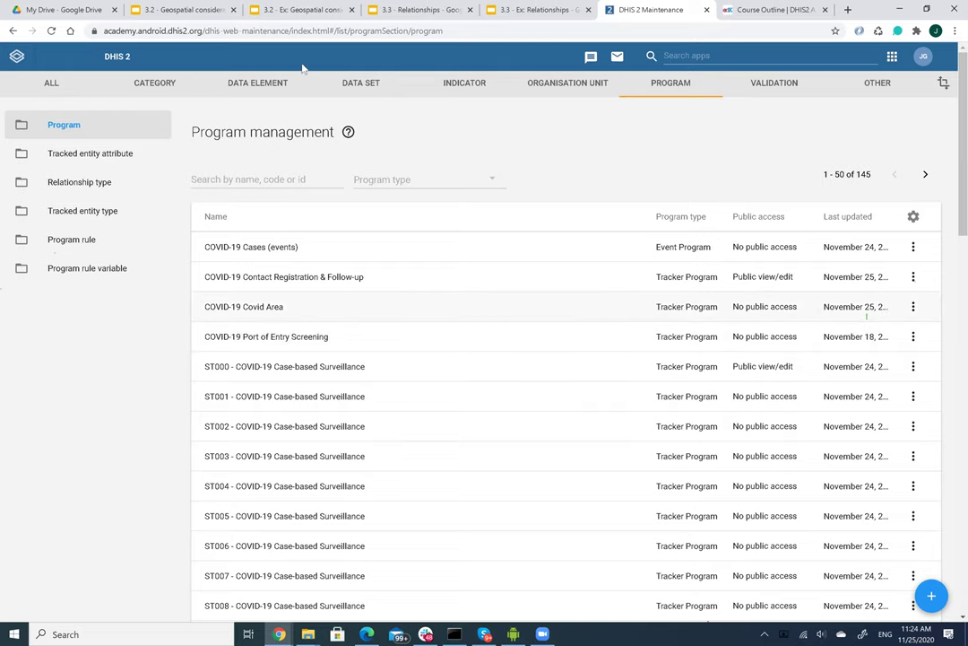
{"action": "left_click", "coordinate": [301, 7]}
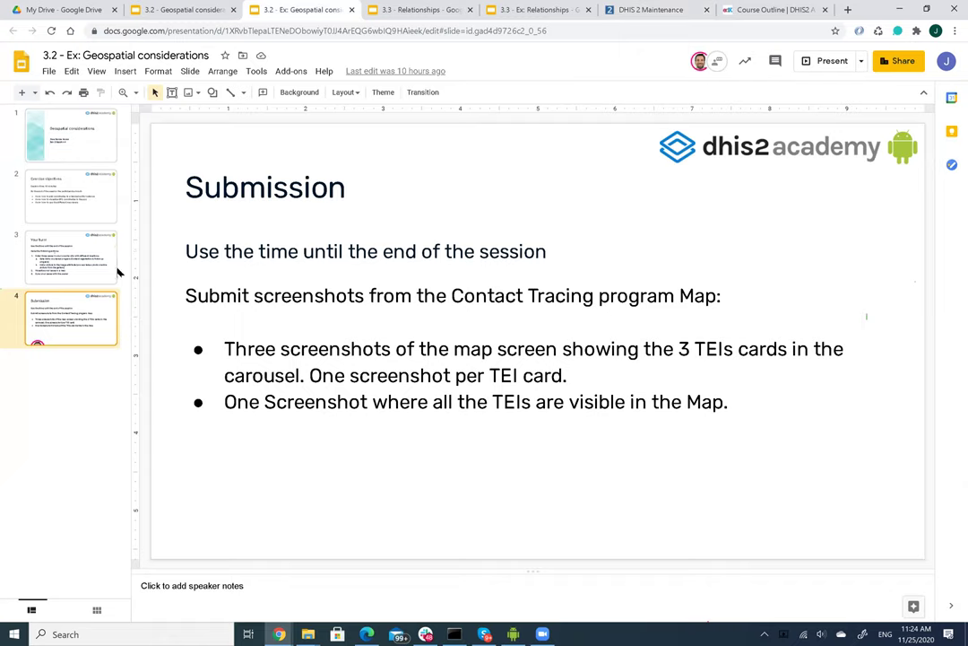
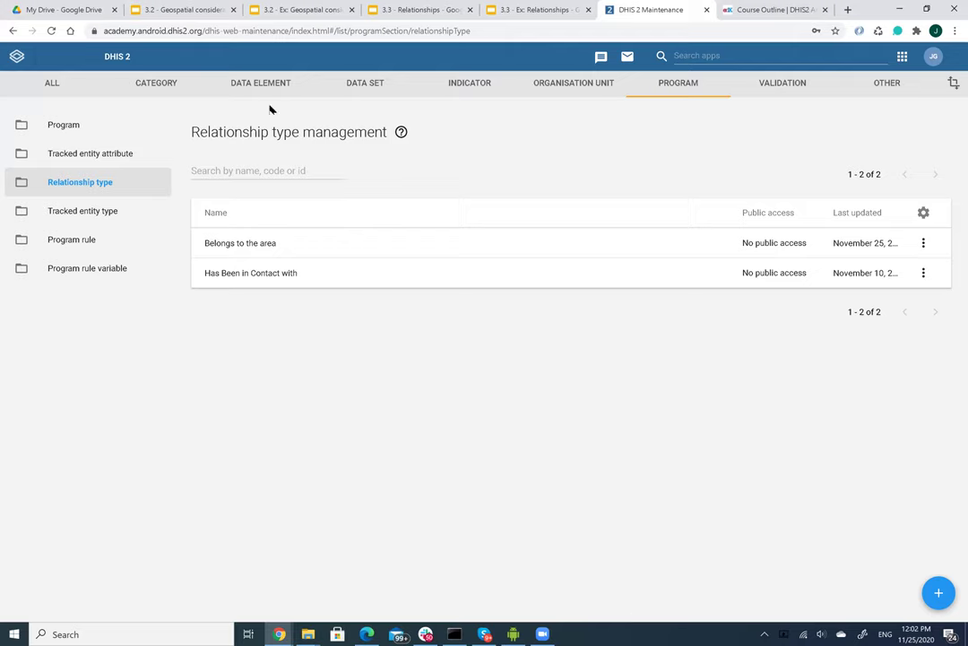
Step: Check the Person tracked entity type's Point feature type, then view the Geospatial considerations slides
{"action": "left_click", "coordinate": [686, 55]}
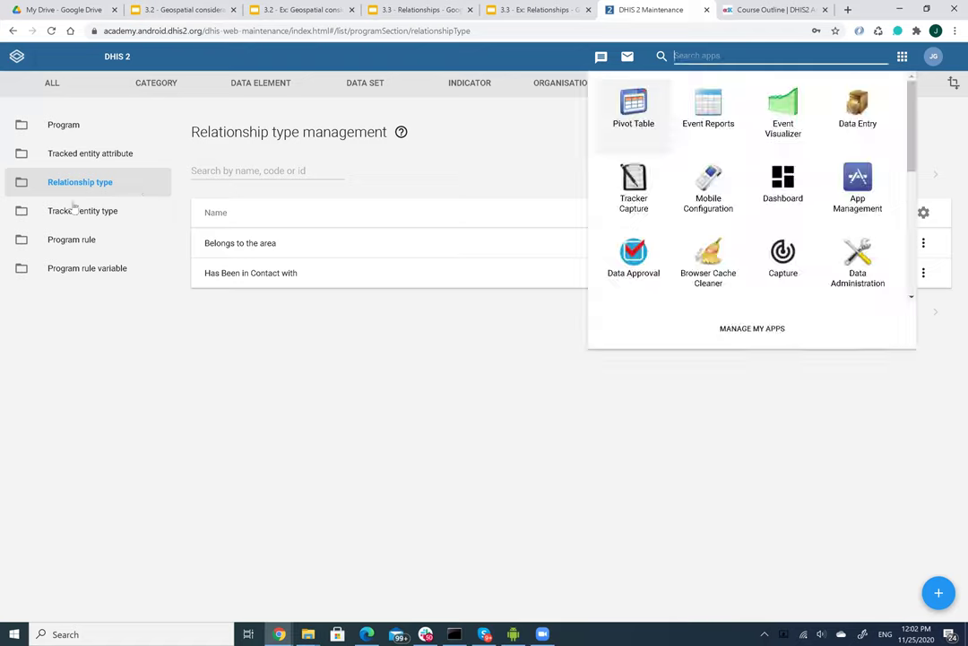
{"action": "left_click", "coordinate": [83, 210]}
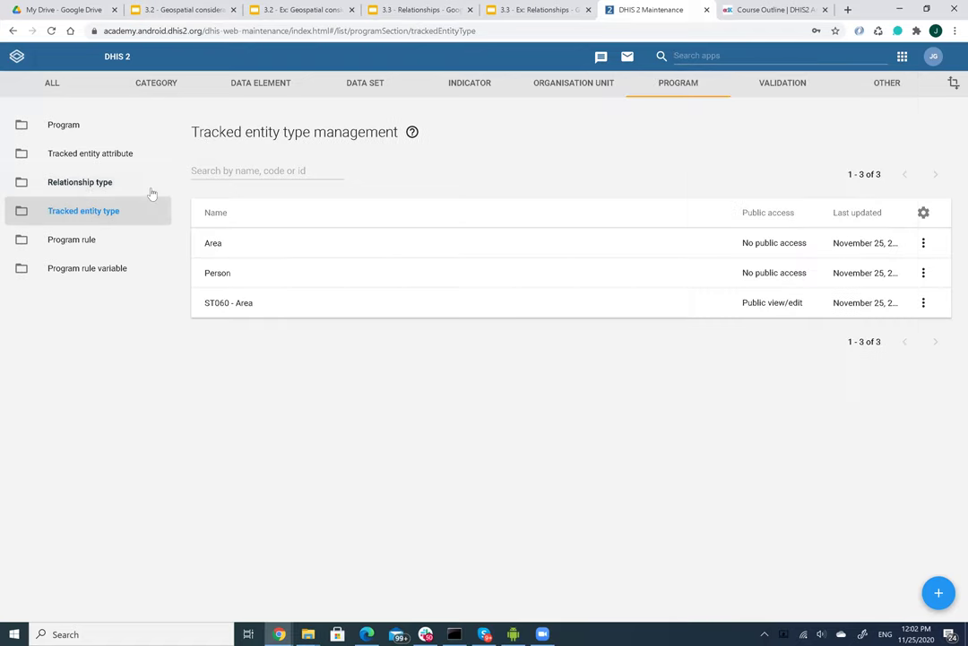
{"action": "left_click", "coordinate": [256, 271]}
{"action": "scroll", "coordinate": [259, 270], "scroll_direction": "down", "scroll_amount": 1}
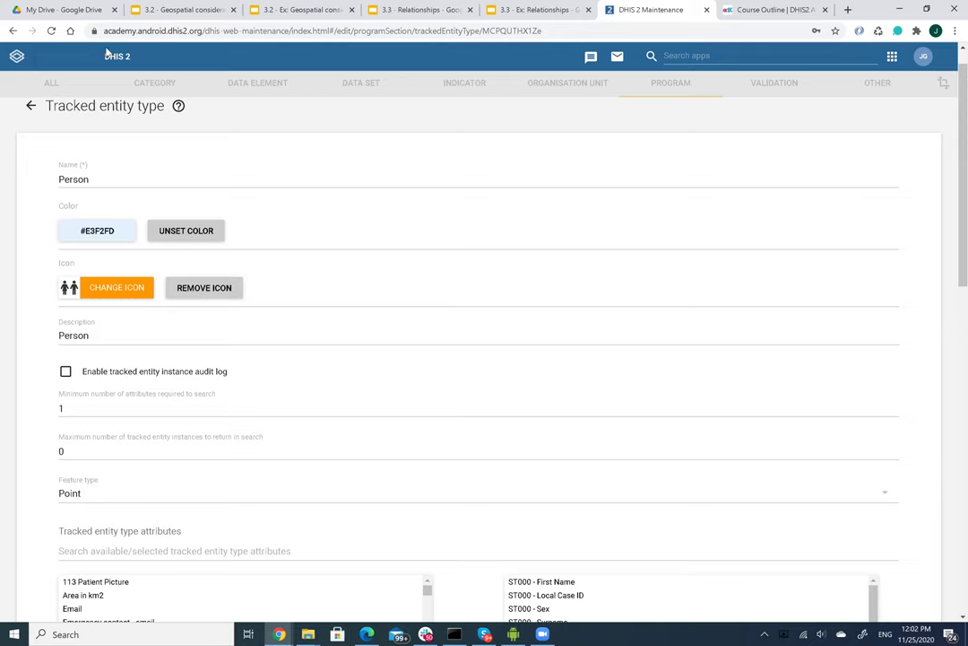
{"action": "left_click", "coordinate": [180, 5]}
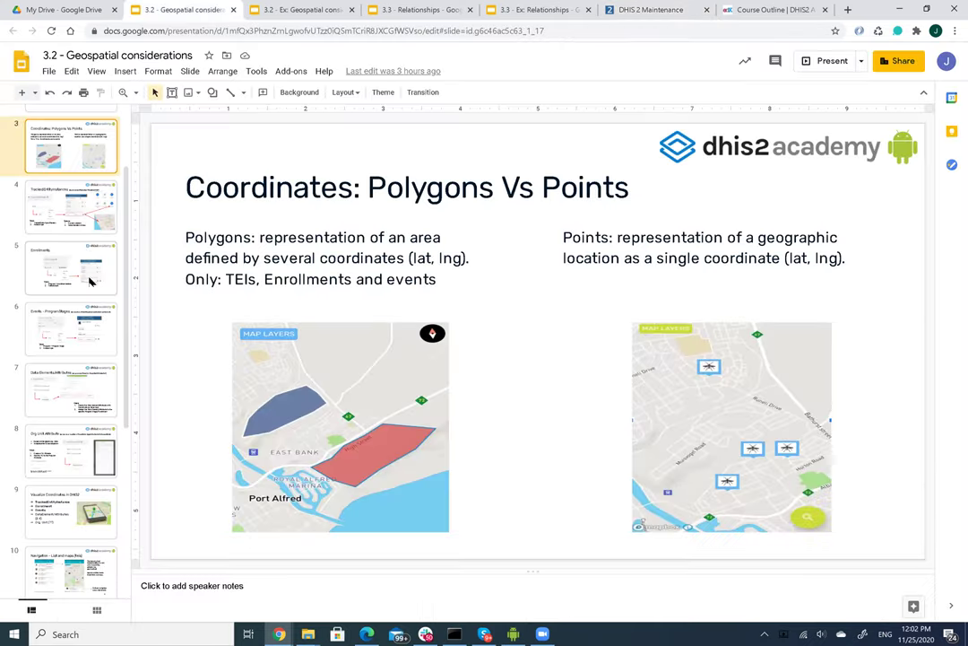
Step: View the TrackedEntityInstances slide on feature types, then return to the Person settings in DHIS 2
{"action": "left_click", "coordinate": [61, 205]}
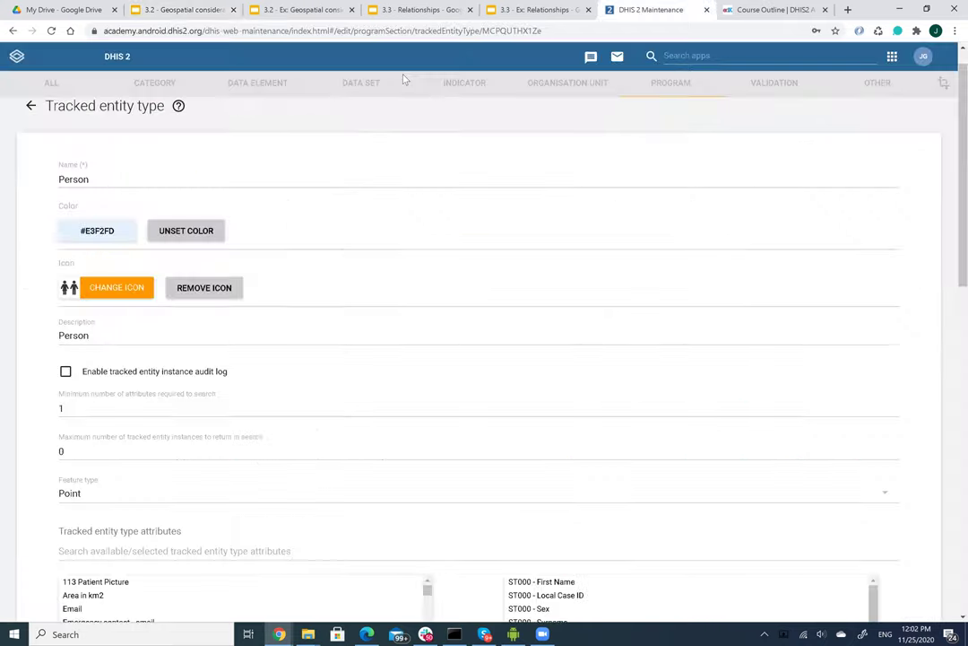
{"action": "left_click", "coordinate": [650, 10]}
Step: Check COVID-19 Contact Registration & Follow-up's Point enrollment feature type, then view the exercise slides
{"action": "left_click", "coordinate": [22, 100]}
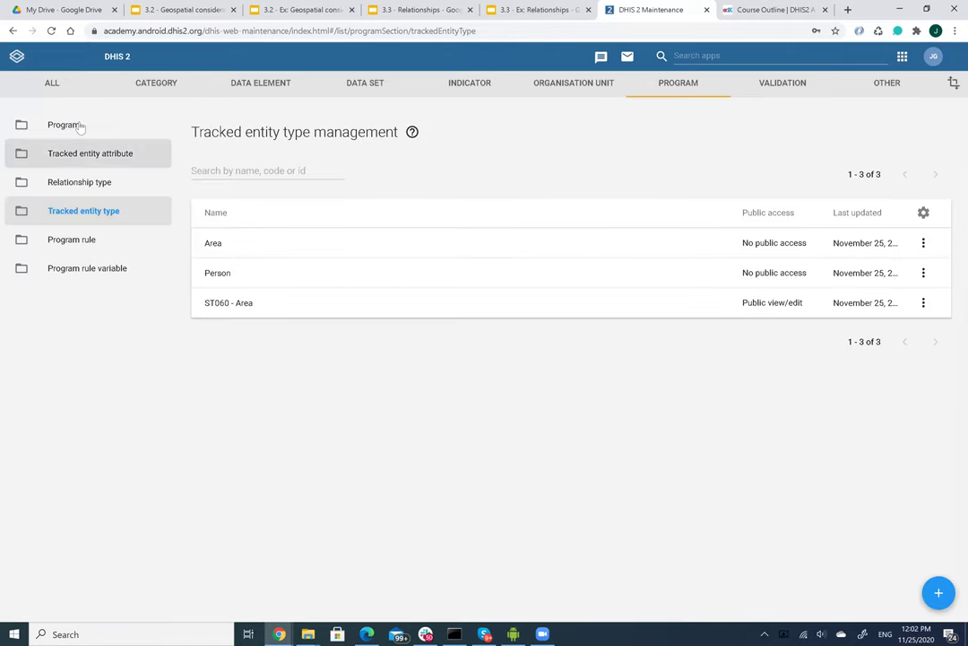
{"action": "left_click", "coordinate": [64, 124]}
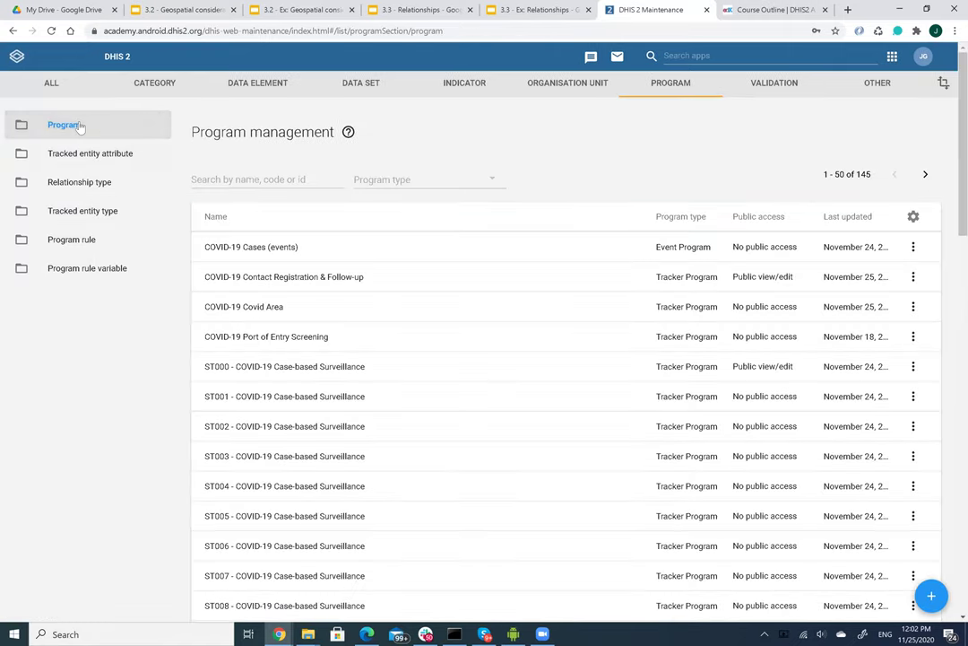
{"action": "left_click", "coordinate": [278, 280]}
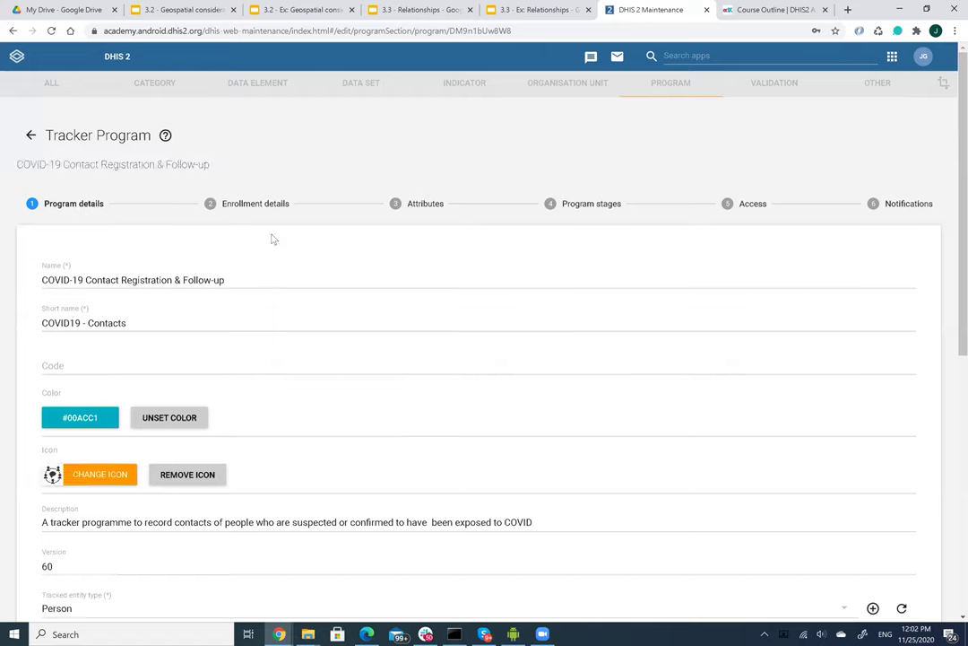
{"action": "left_click", "coordinate": [278, 201]}
{"action": "scroll", "coordinate": [363, 259], "scroll_direction": "down", "scroll_amount": 1}
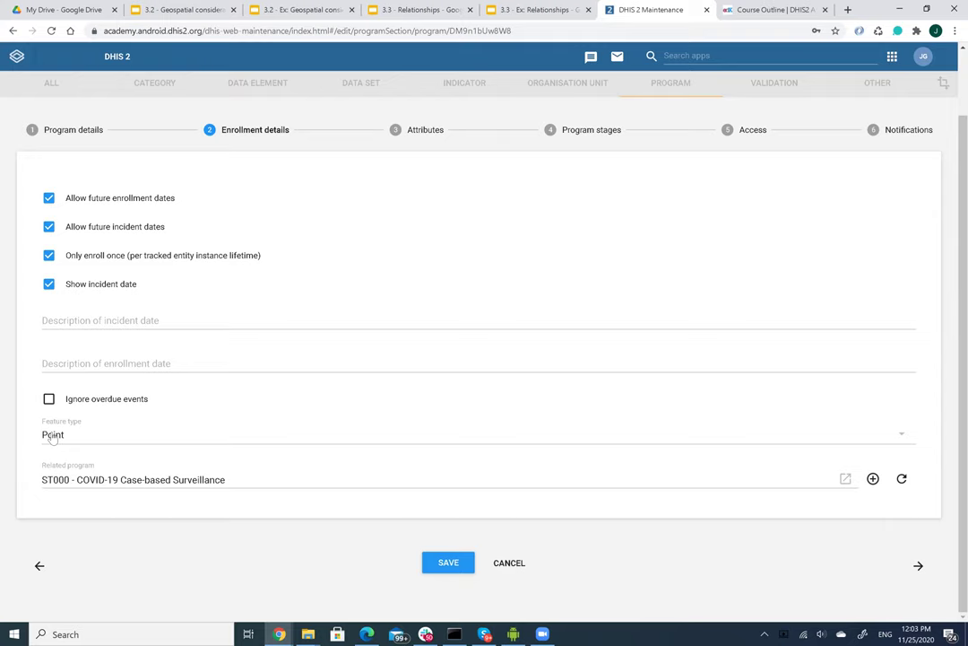
{"action": "left_click", "coordinate": [296, 9]}
{"action": "left_click", "coordinate": [175, 9]}
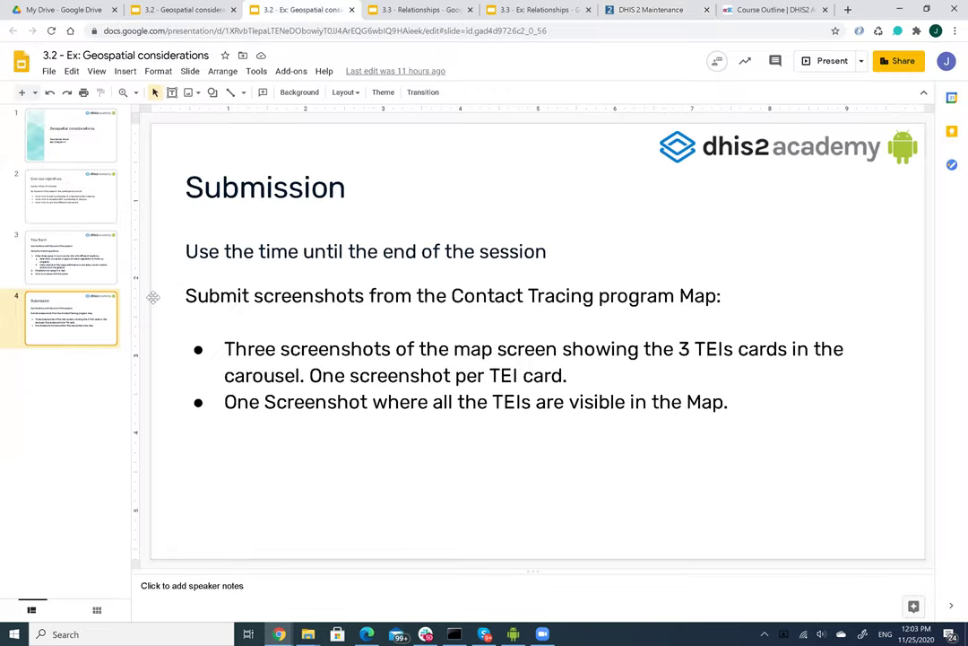
Step: Review the Enrollments and TrackedEntityInstances slides, then return to the program's enrollment feature type
{"action": "left_click", "coordinate": [83, 283]}
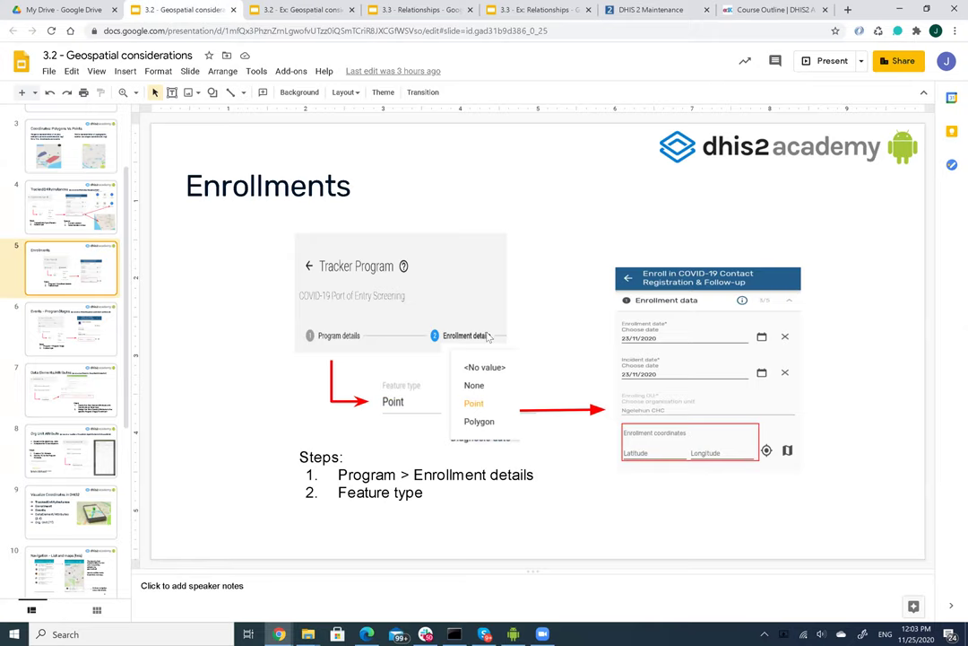
{"action": "key", "text": "Up"}
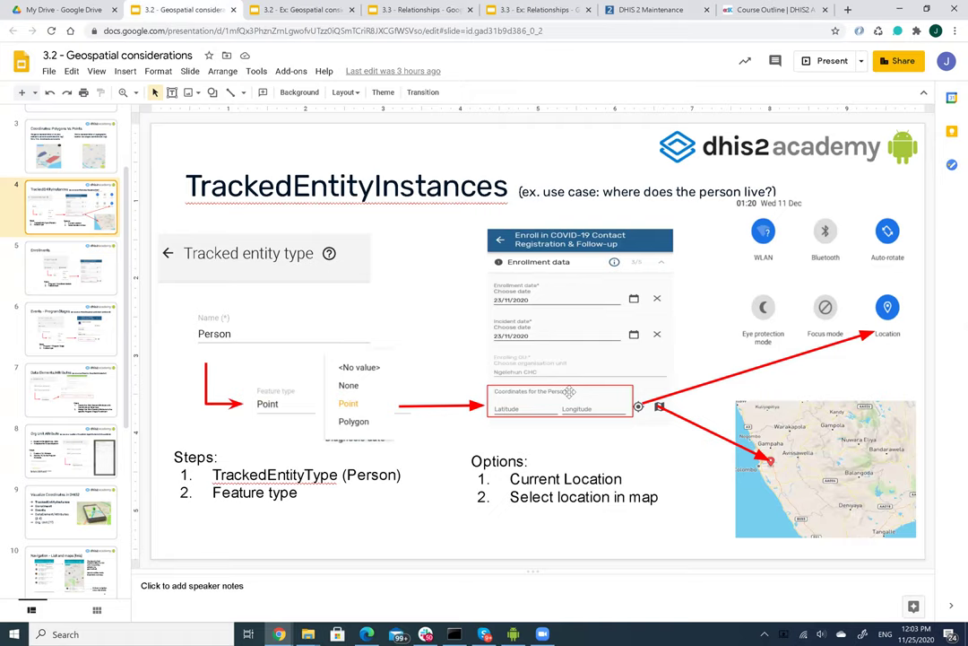
{"action": "left_click", "coordinate": [644, 10]}
{"action": "left_click", "coordinate": [75, 433]}
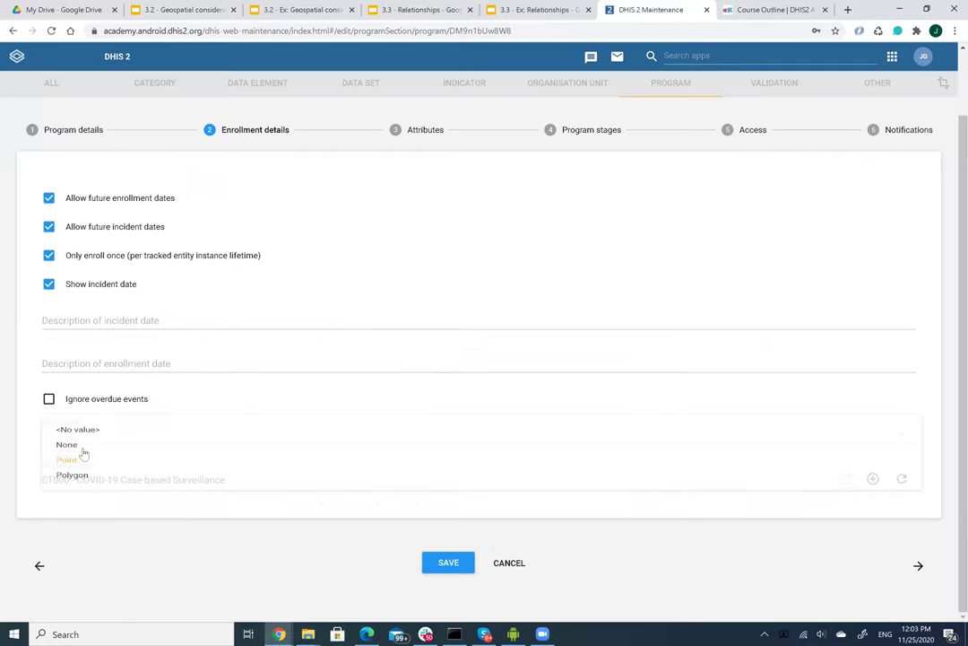
Step: Change the enrollment feature type from Point to None, save, and confirm it in Enrollment details
{"action": "left_click", "coordinate": [80, 454]}
{"action": "left_click", "coordinate": [450, 566]}
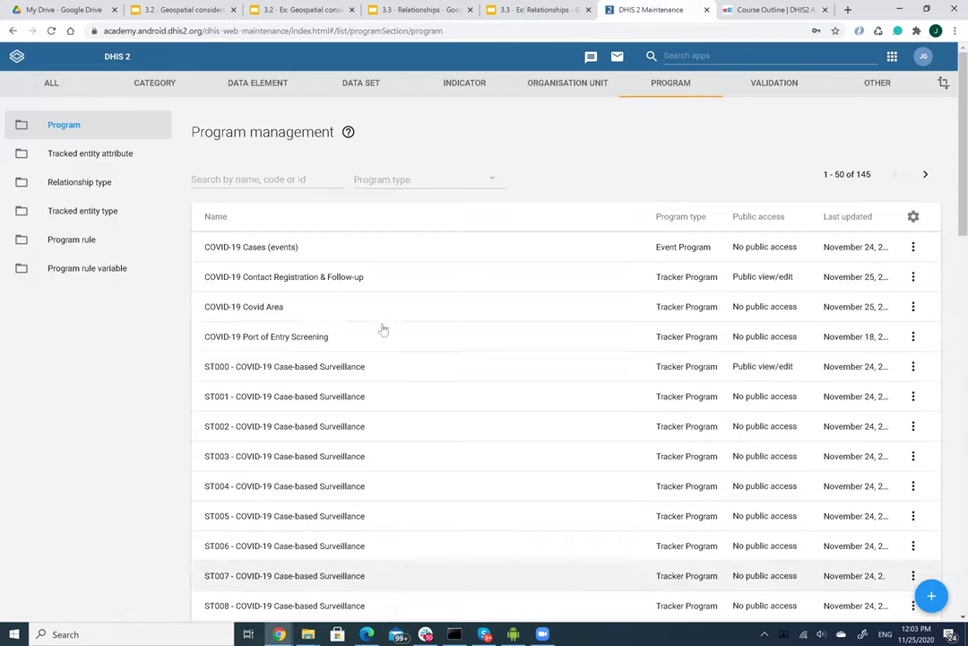
{"action": "left_click", "coordinate": [303, 285]}
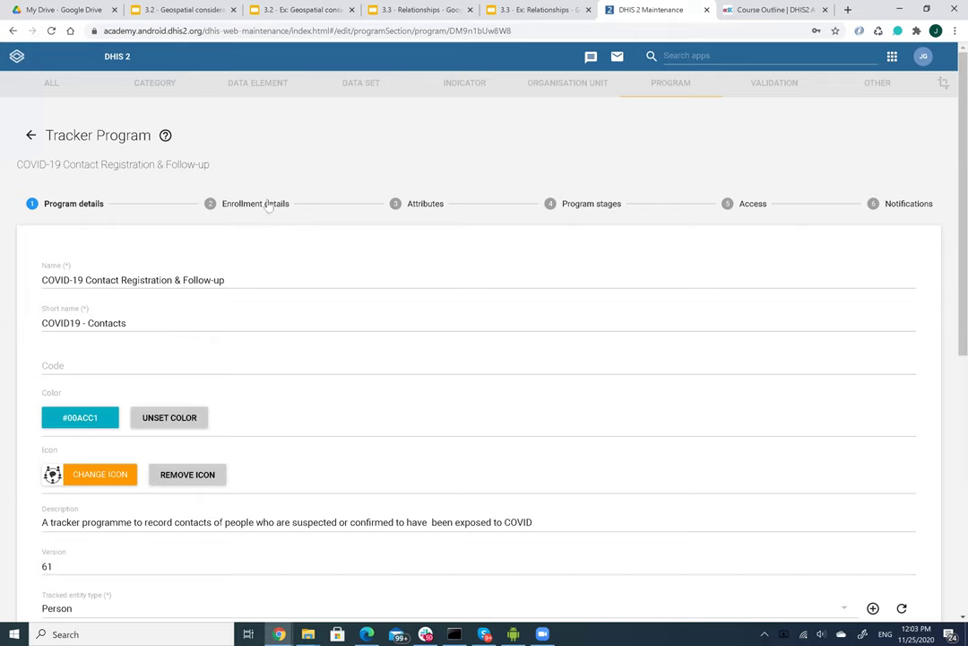
{"action": "left_click", "coordinate": [259, 215]}
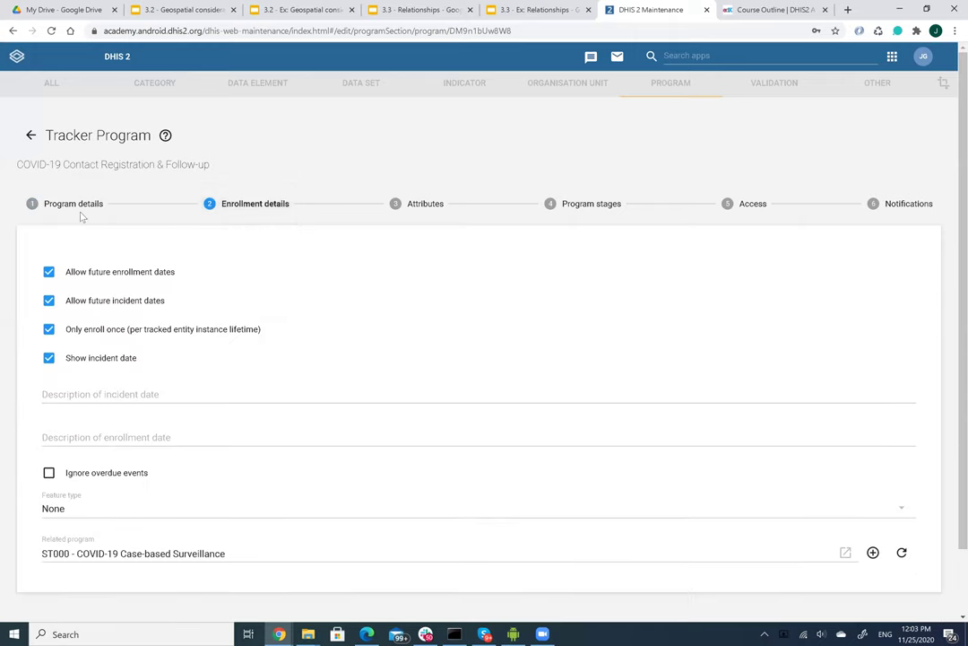
{"action": "left_click", "coordinate": [31, 135]}
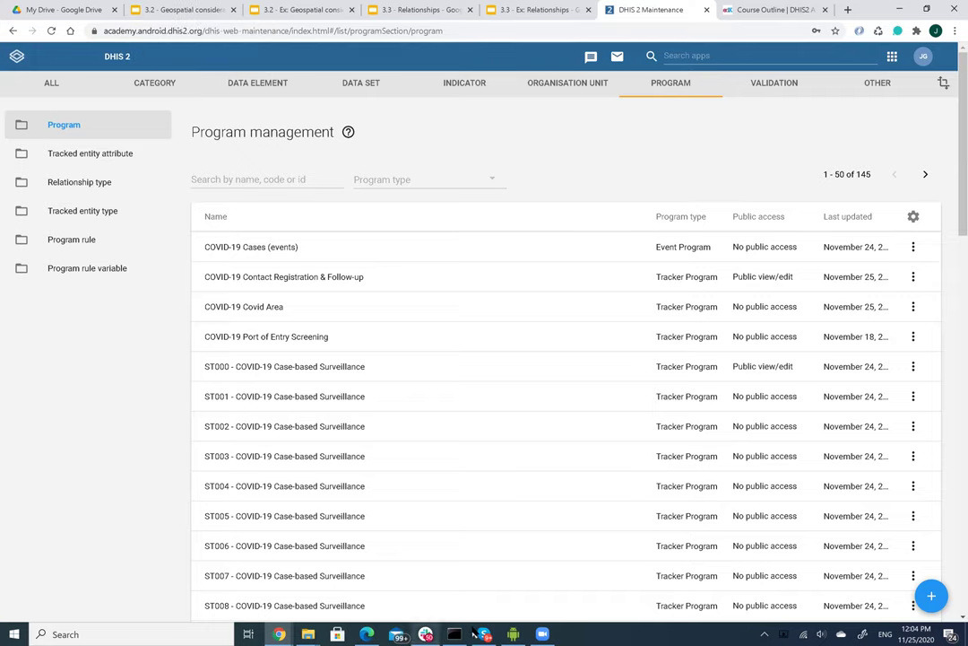
{"action": "mouse_move", "coordinate": [426, 634]}
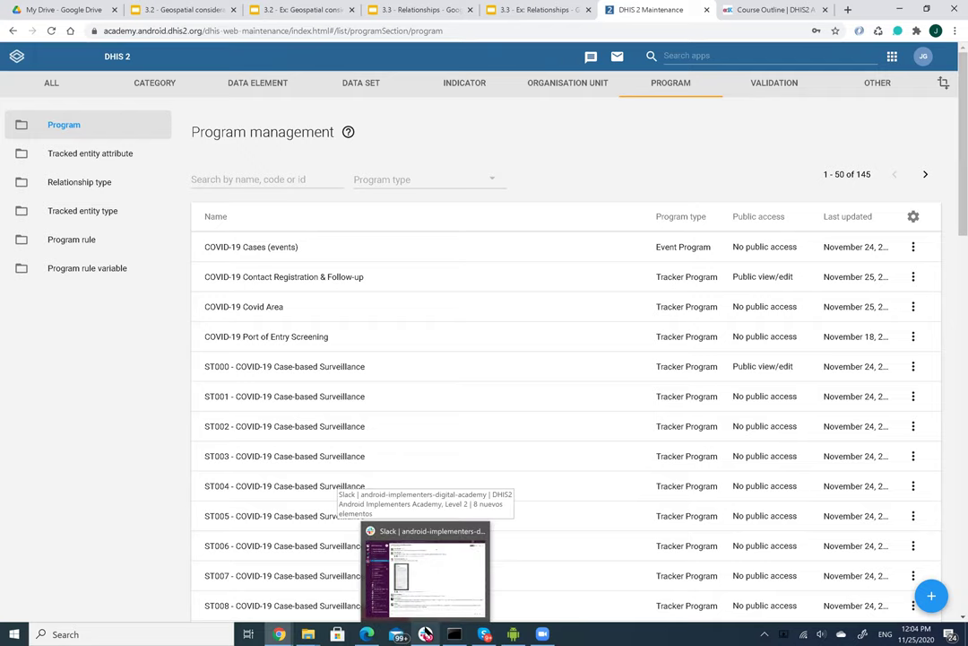
{"action": "left_click", "coordinate": [758, 50]}
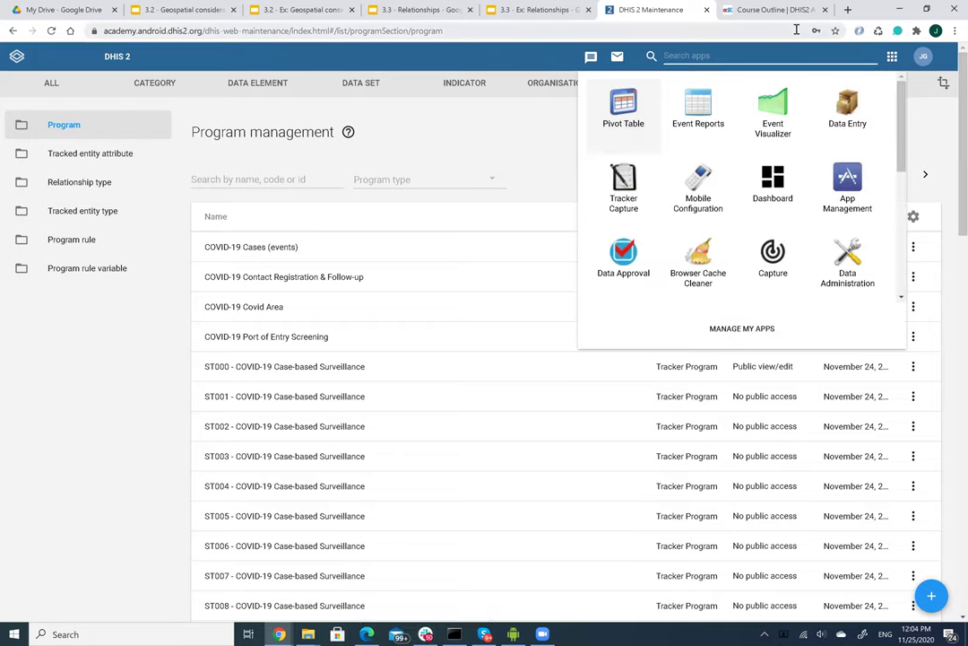
{"action": "type", "text": "map"}
{"action": "key", "text": "BackSpace"}
{"action": "type", "text": "s"}
{"action": "key", "text": "BackSpace"}
{"action": "key", "text": "BackSpace"}
{"action": "key", "text": "BackSpace"}
{"action": "left_click", "coordinate": [141, 143]}
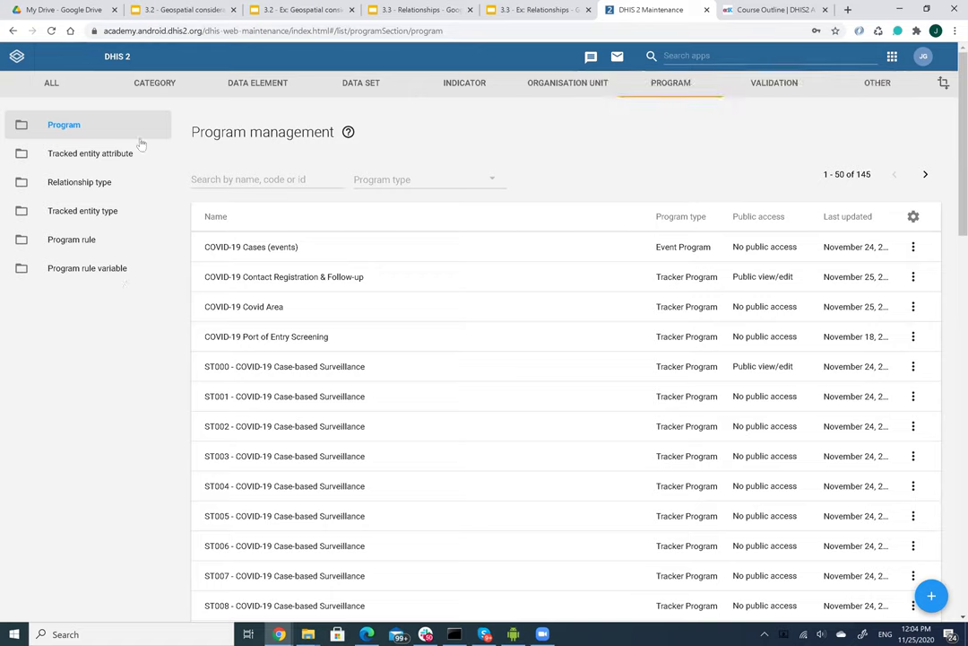
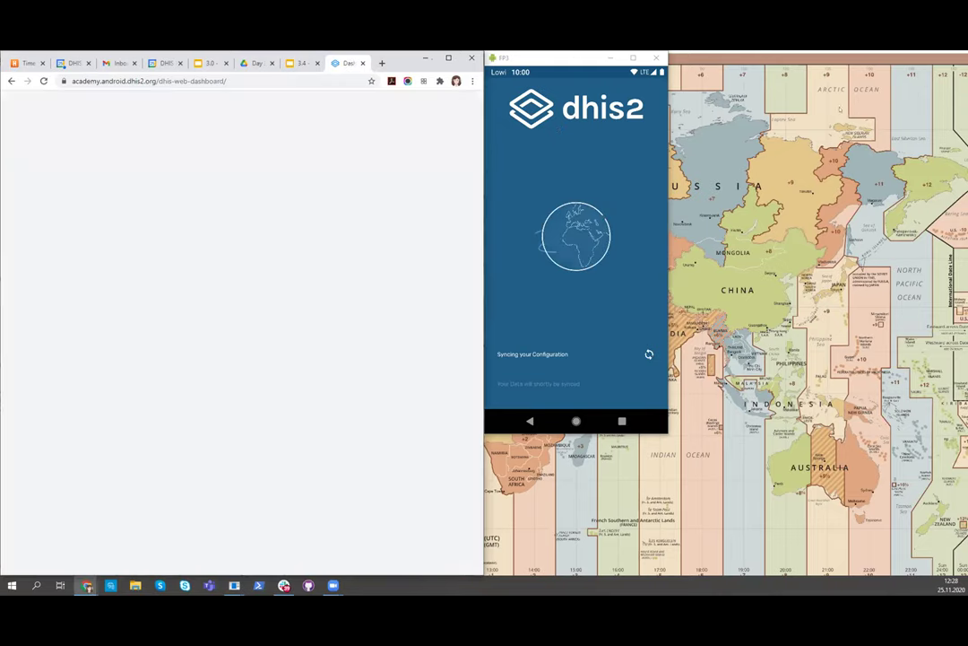
Step: Fit the phone mirror to the right half and open the Maintenance app via the 'main' app search
{"action": "key", "text": "super+Right"}
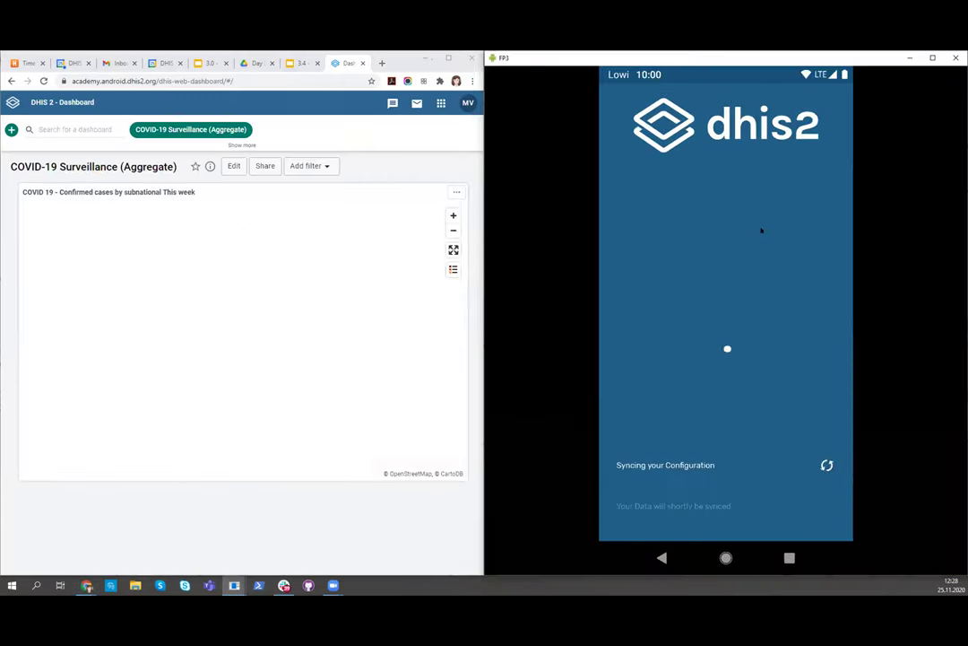
{"action": "left_click", "coordinate": [441, 103]}
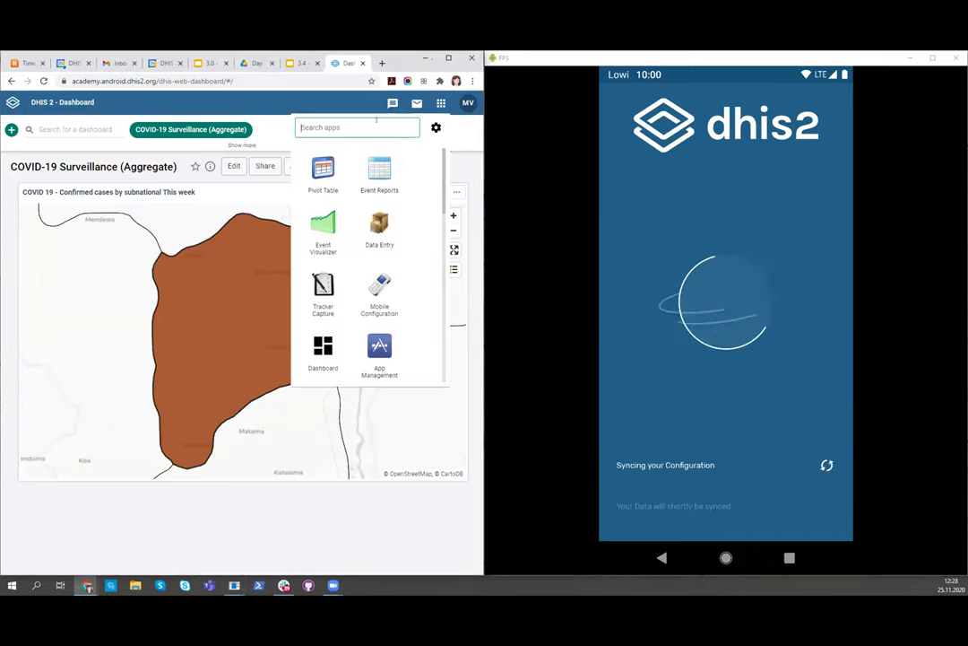
{"action": "type", "text": "main"}
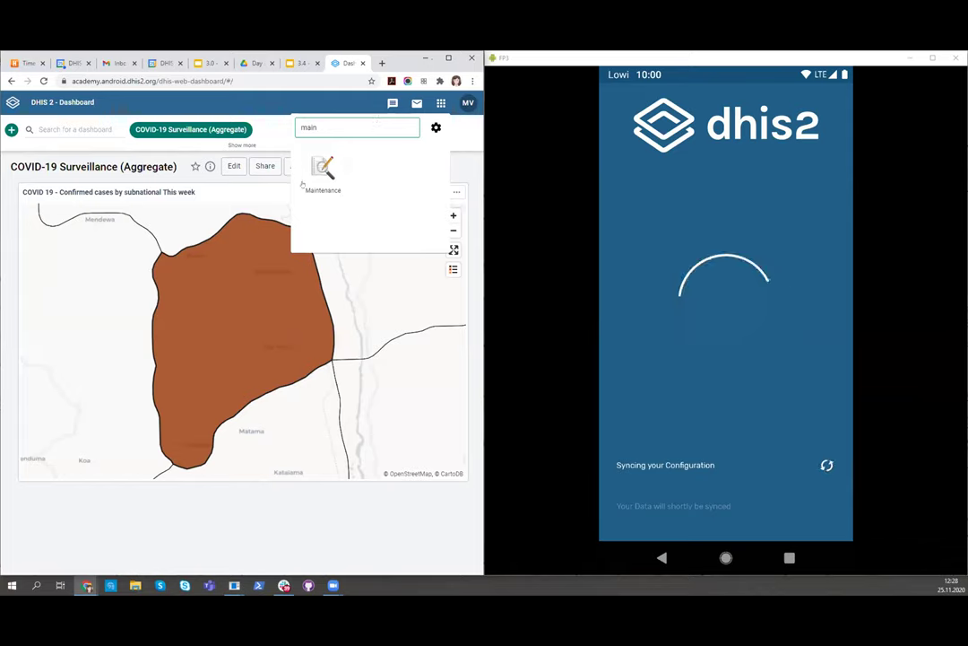
{"action": "left_click", "coordinate": [302, 184]}
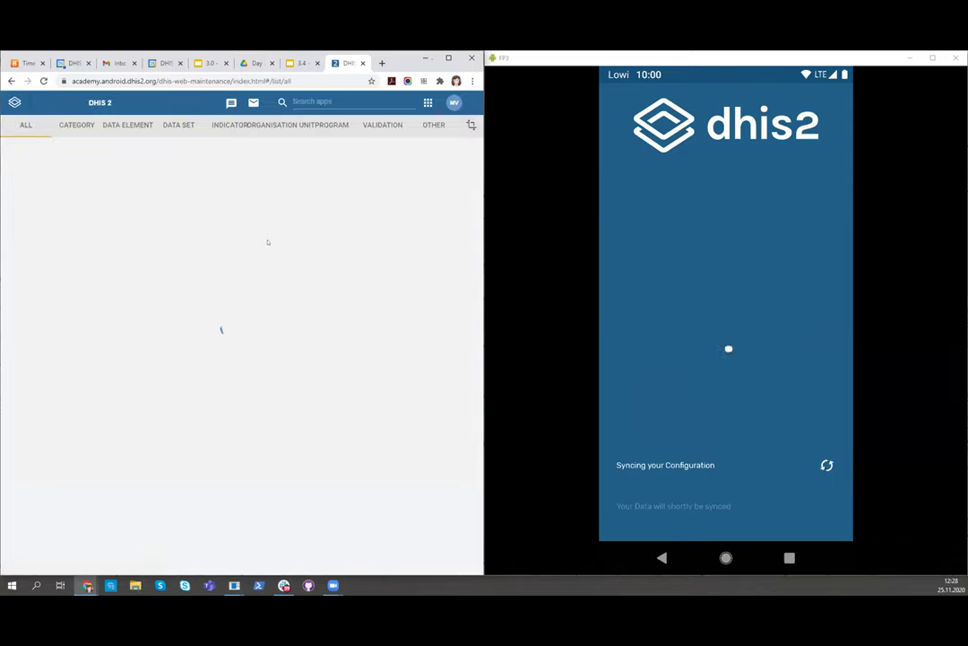
Step: List the validation rules and open the daily, medium-importance rule for editing
{"action": "left_click", "coordinate": [382, 125]}
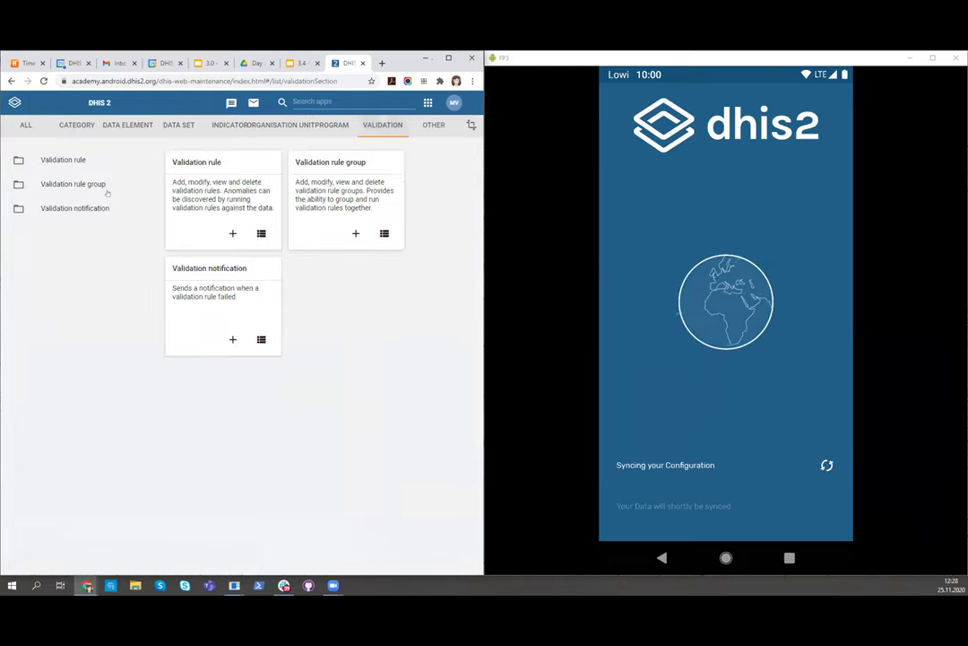
{"action": "left_click", "coordinate": [63, 159]}
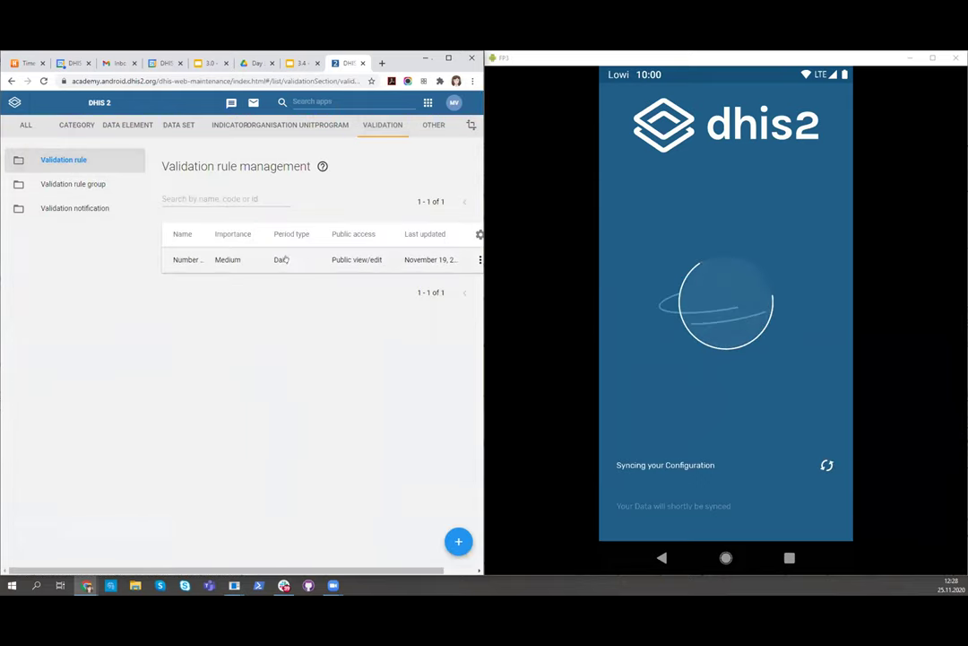
{"action": "left_click", "coordinate": [305, 260]}
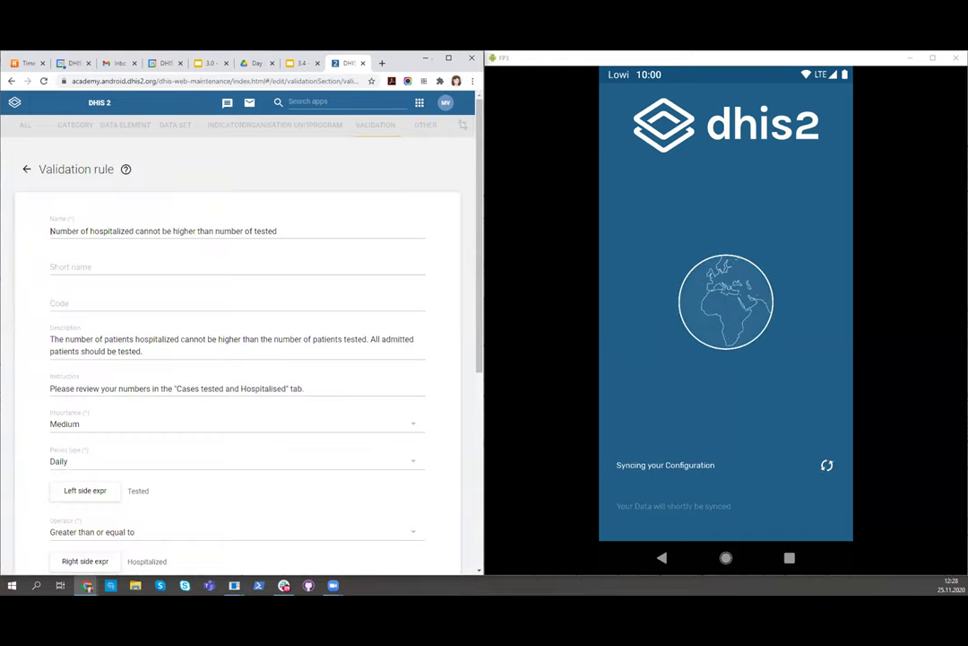
Step: Review the rule's name, description and instruction text
{"action": "left_click_drag", "start_coordinate": [47, 226], "coordinate": [310, 222]}
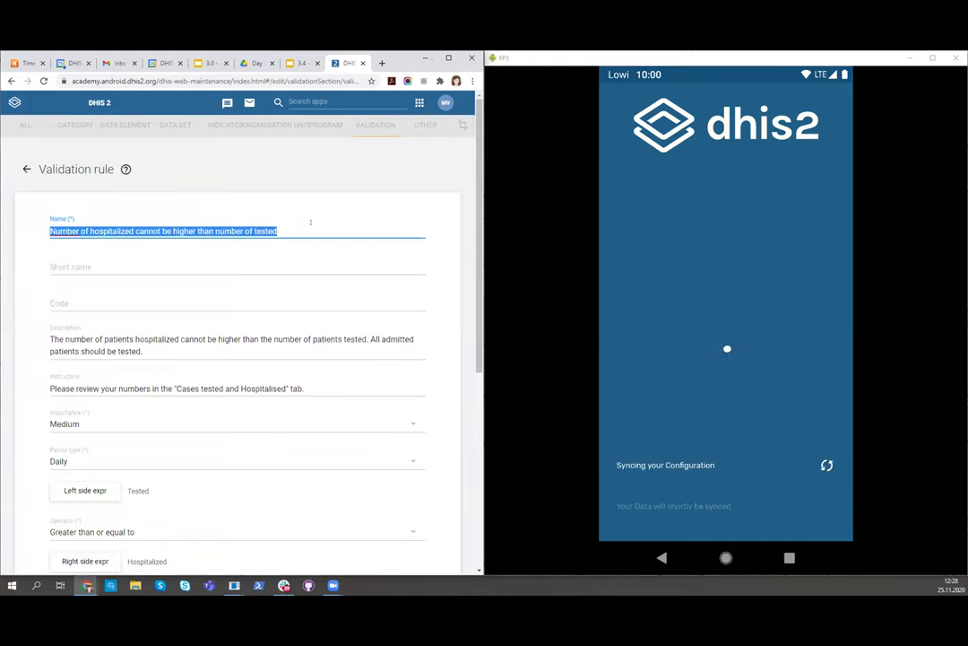
{"action": "left_click", "coordinate": [246, 235]}
{"action": "scroll", "coordinate": [61, 257], "scroll_direction": "down", "scroll_amount": 1}
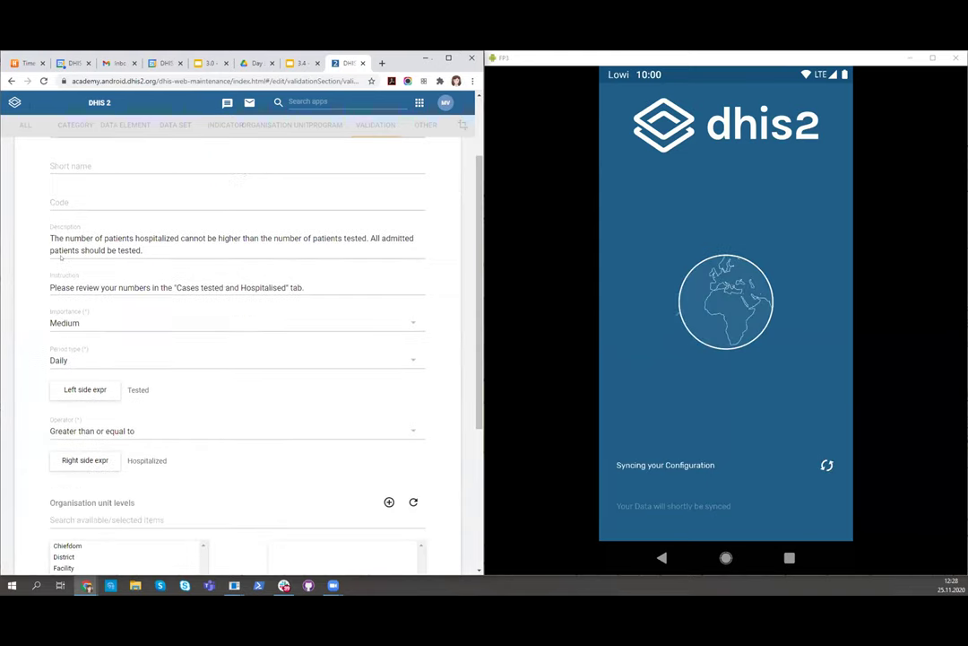
{"action": "left_click_drag", "start_coordinate": [53, 236], "coordinate": [240, 237]}
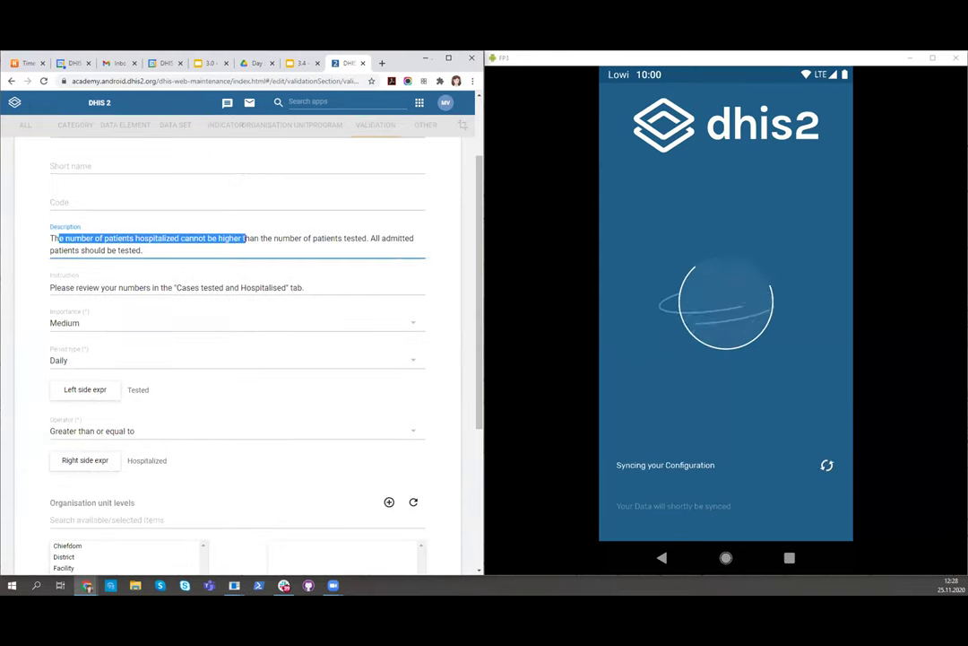
{"action": "left_click_drag", "start_coordinate": [54, 285], "coordinate": [261, 284]}
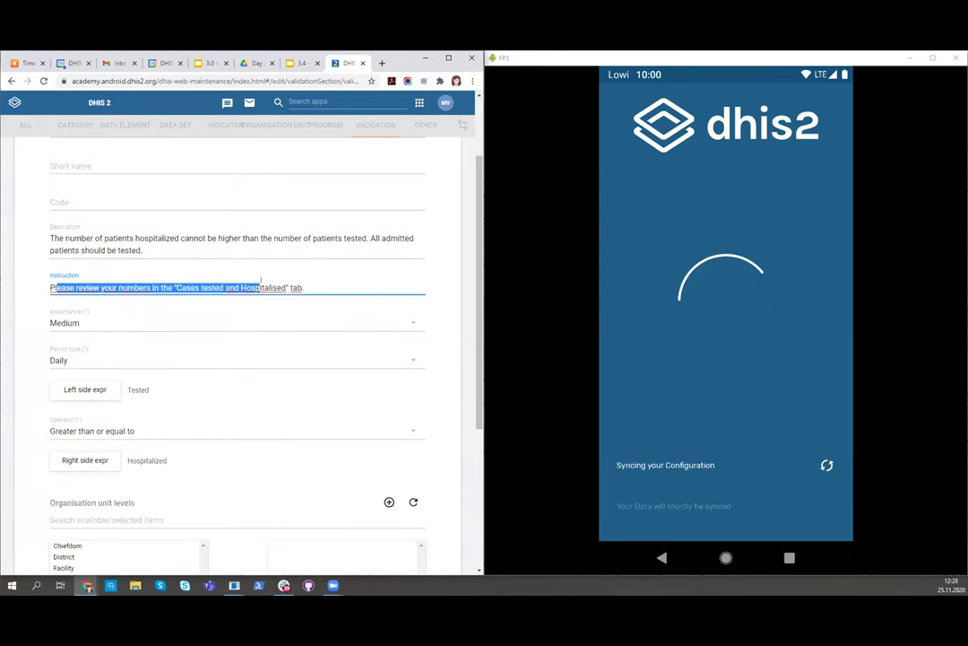
{"action": "left_click", "coordinate": [278, 235]}
{"action": "left_click", "coordinate": [288, 286]}
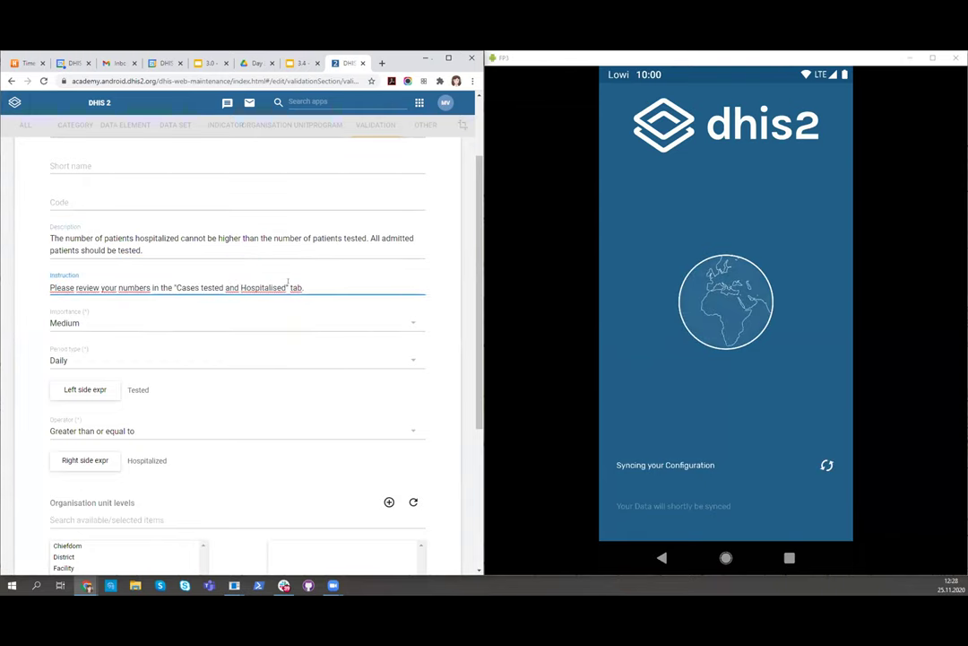
Step: Inspect the left side expression (Tested), cancel without changes, and bring the phone mirror forward
{"action": "left_click", "coordinate": [69, 388]}
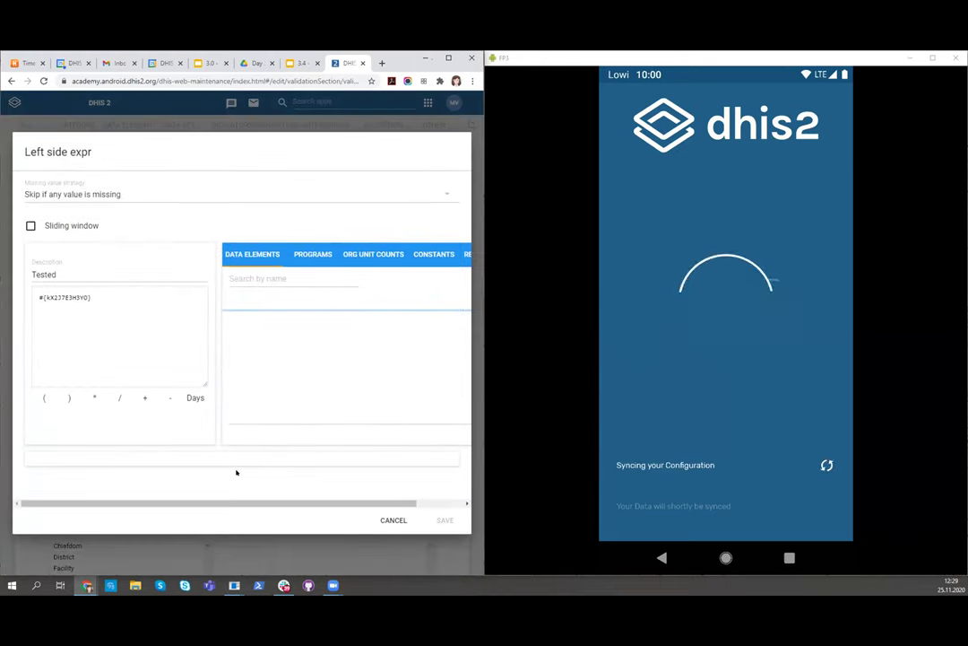
{"action": "left_click_drag", "start_coordinate": [412, 503], "coordinate": [462, 507]}
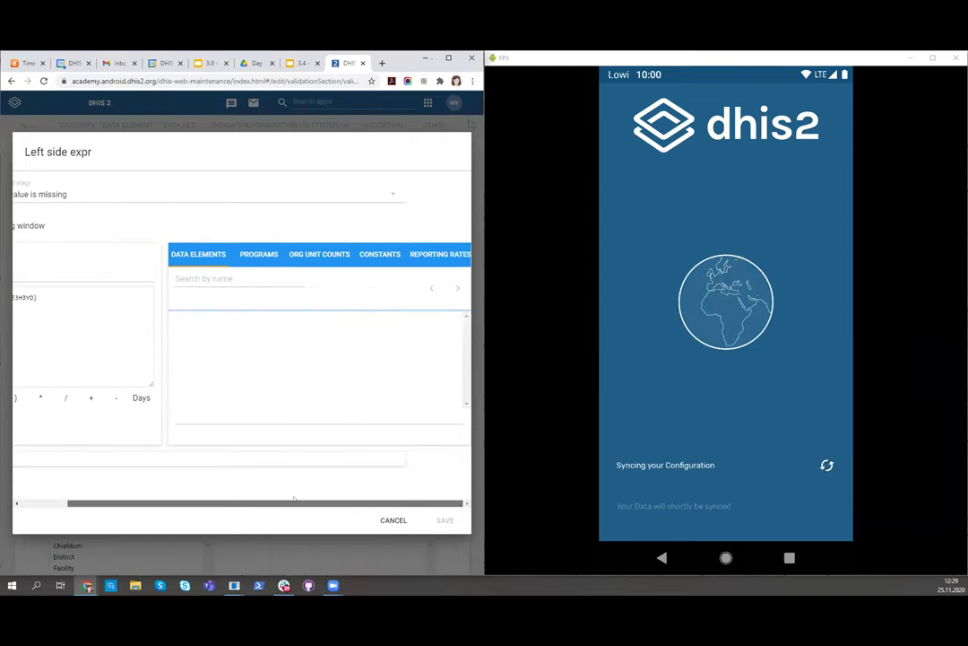
{"action": "left_click_drag", "start_coordinate": [294, 499], "coordinate": [222, 499]}
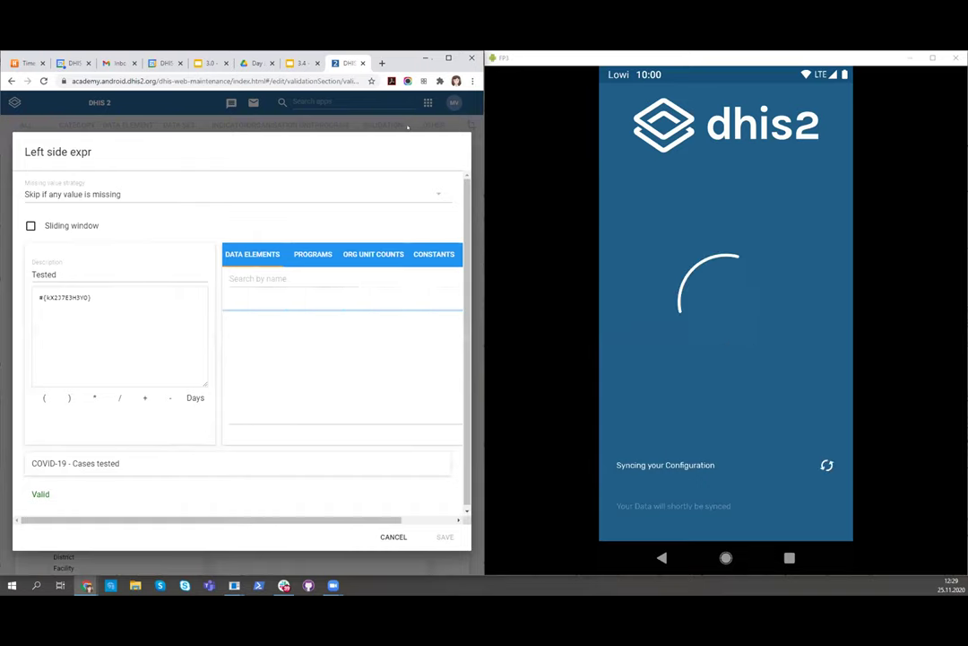
{"action": "left_click", "coordinate": [394, 536]}
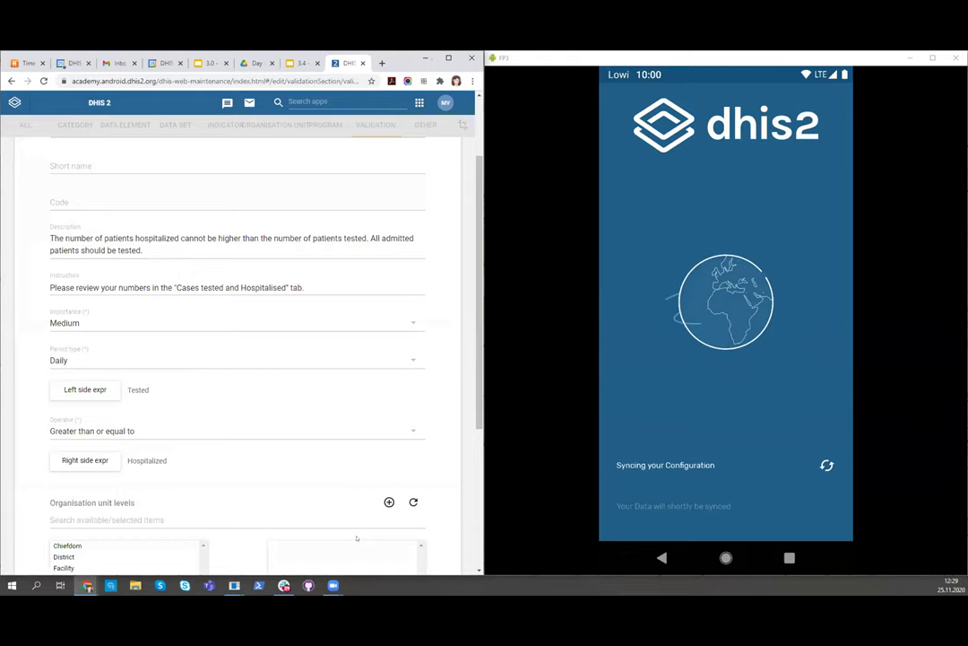
{"action": "left_click", "coordinate": [648, 62]}
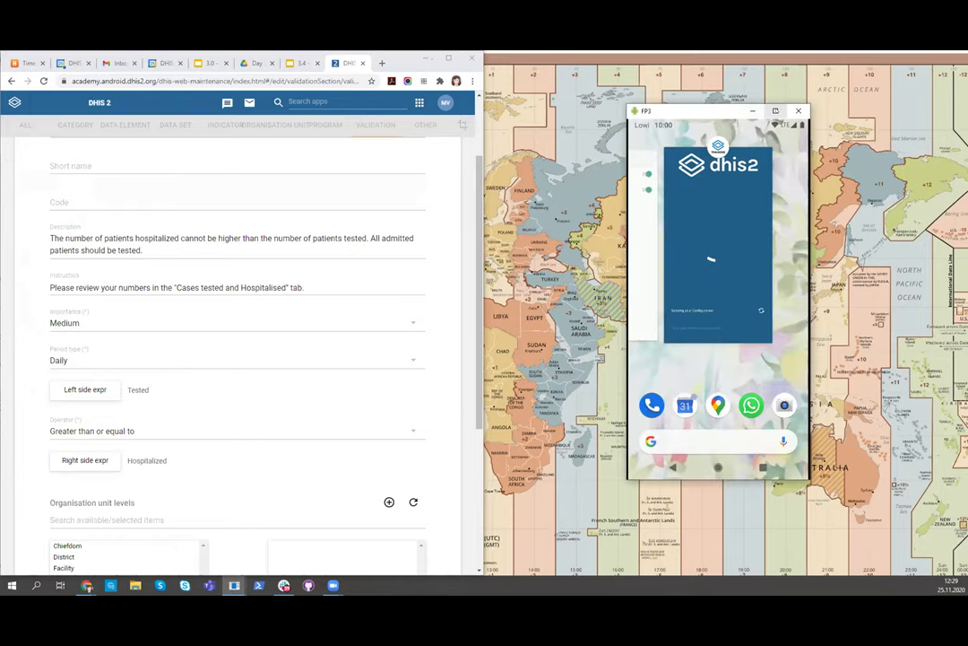
Step: Maximize the phone mirror and force stop Dhis2 Training from its App info page
{"action": "key", "text": "super+Up"}
{"action": "left_click", "coordinate": [561, 425]}
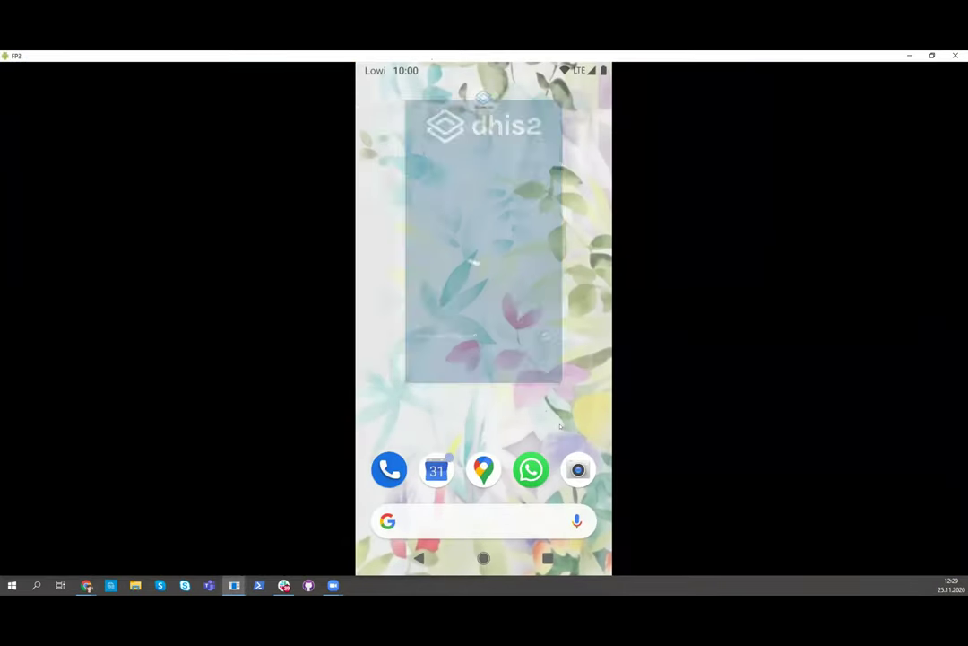
{"action": "left_click", "coordinate": [437, 311]}
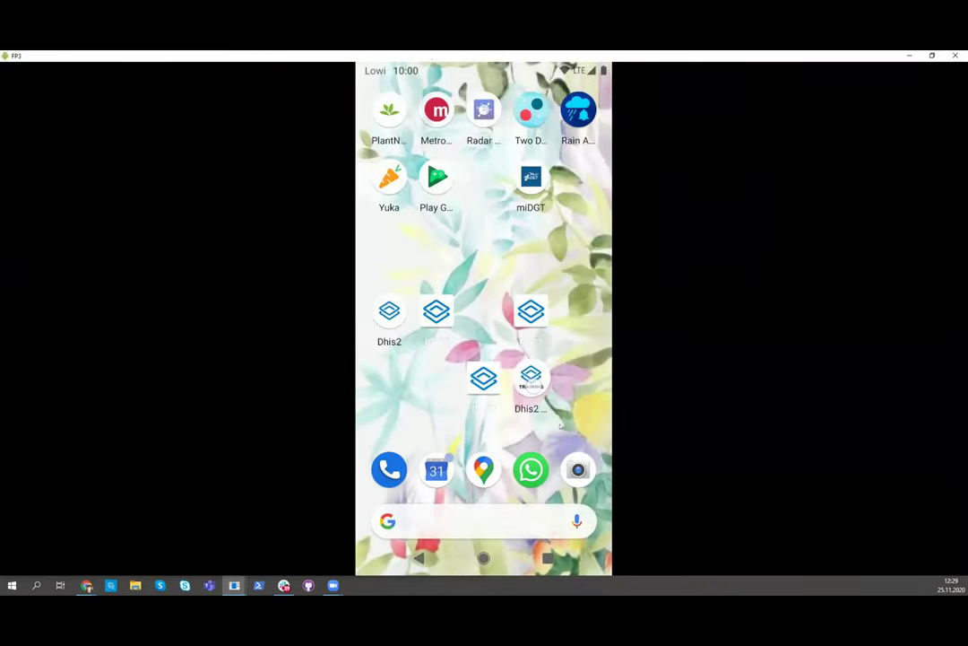
{"action": "left_click", "coordinate": [450, 240]}
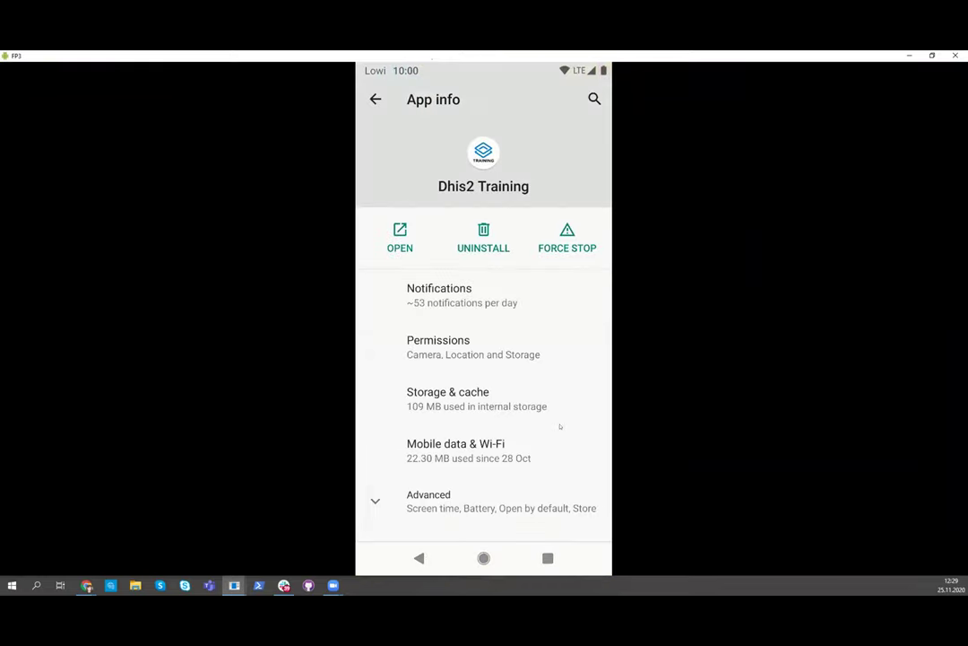
{"action": "left_click", "coordinate": [567, 238]}
Step: Clear the Dhis2 Training cache and storage, then relaunch the app
{"action": "left_click", "coordinate": [559, 421]}
{"action": "left_click", "coordinate": [546, 253]}
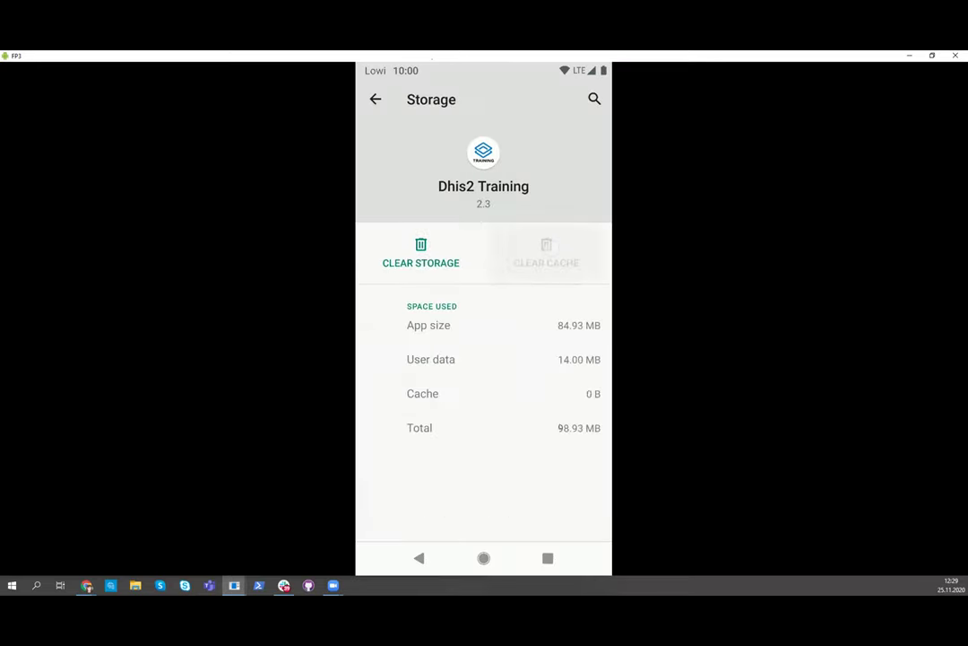
{"action": "left_click", "coordinate": [421, 253]}
{"action": "left_click", "coordinate": [562, 350]}
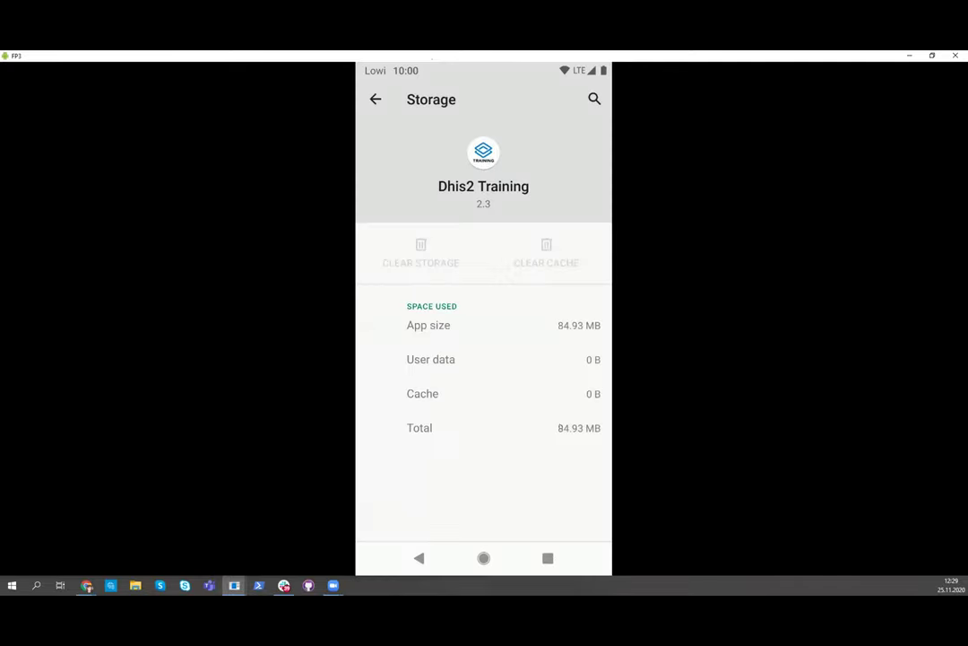
{"action": "middle_click", "coordinate": [532, 367]}
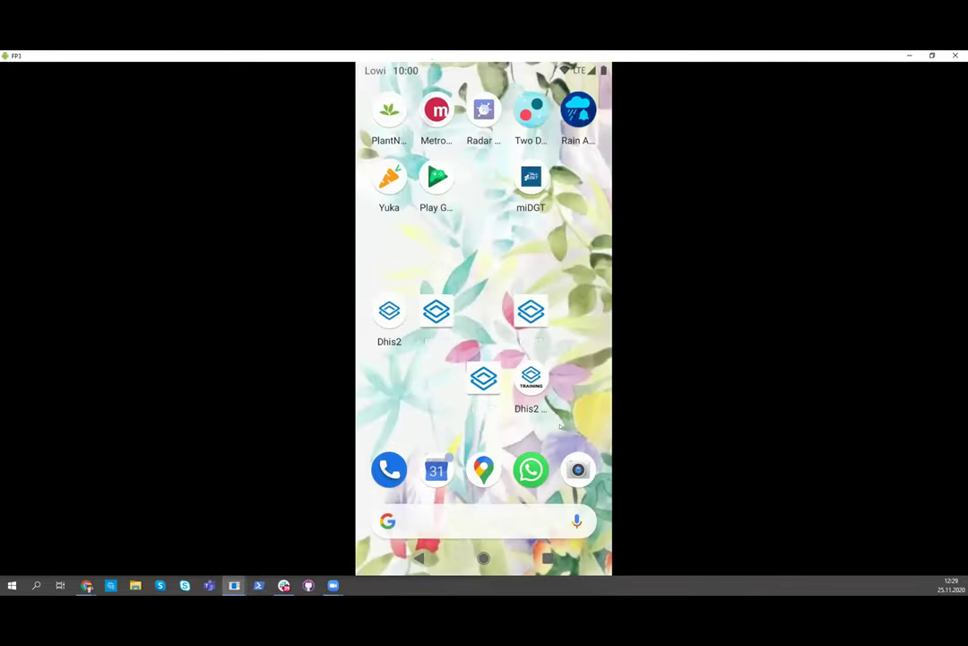
{"action": "left_click", "coordinate": [559, 426]}
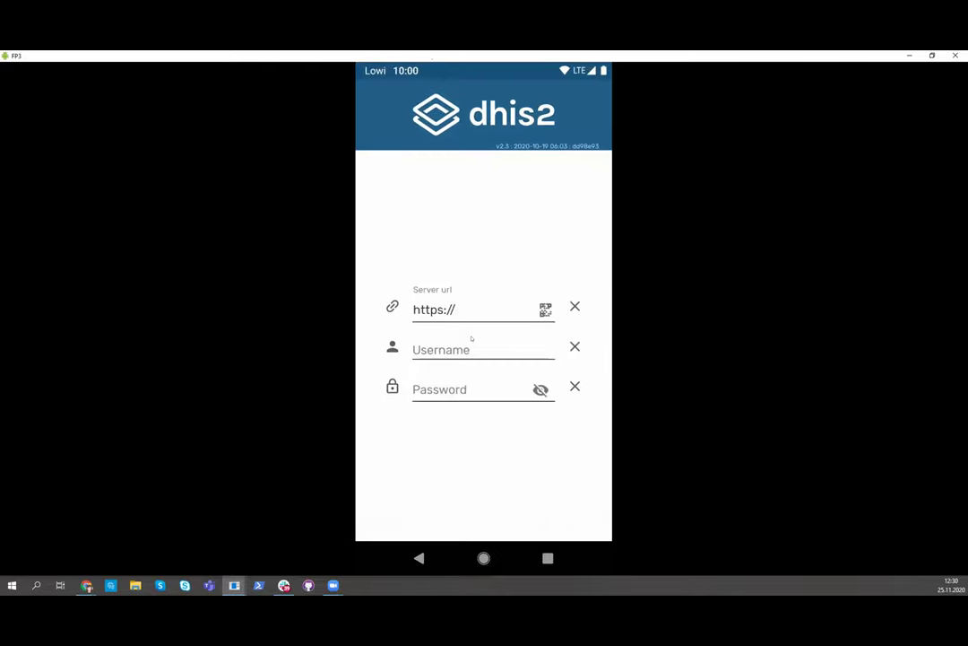
Step: Enter the server URL academy.android.dhis2.org on the login screen
{"action": "left_click", "coordinate": [473, 312]}
{"action": "type", "text": "a"}
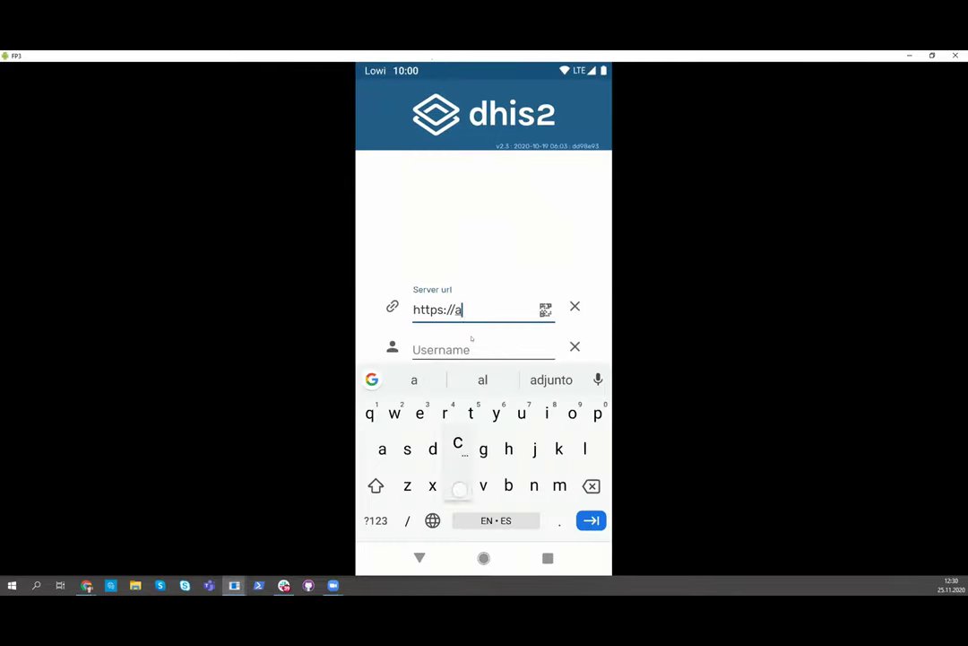
{"action": "type", "text": "cademy.androu"}
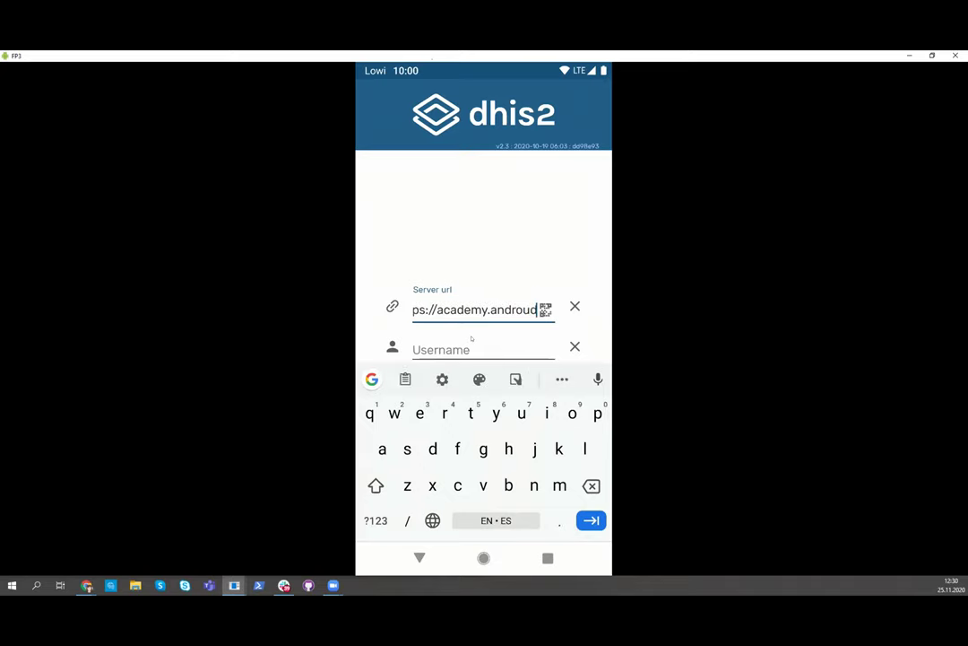
{"action": "key", "text": "BackSpace"}
{"action": "type", "text": "id"}
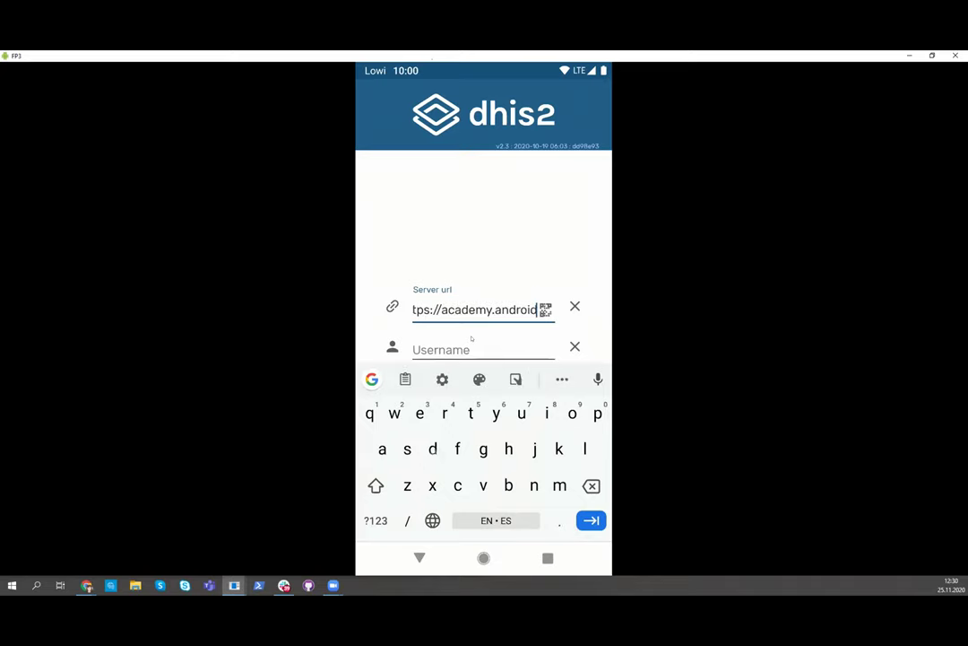
{"action": "type", "text": ".dhis2"}
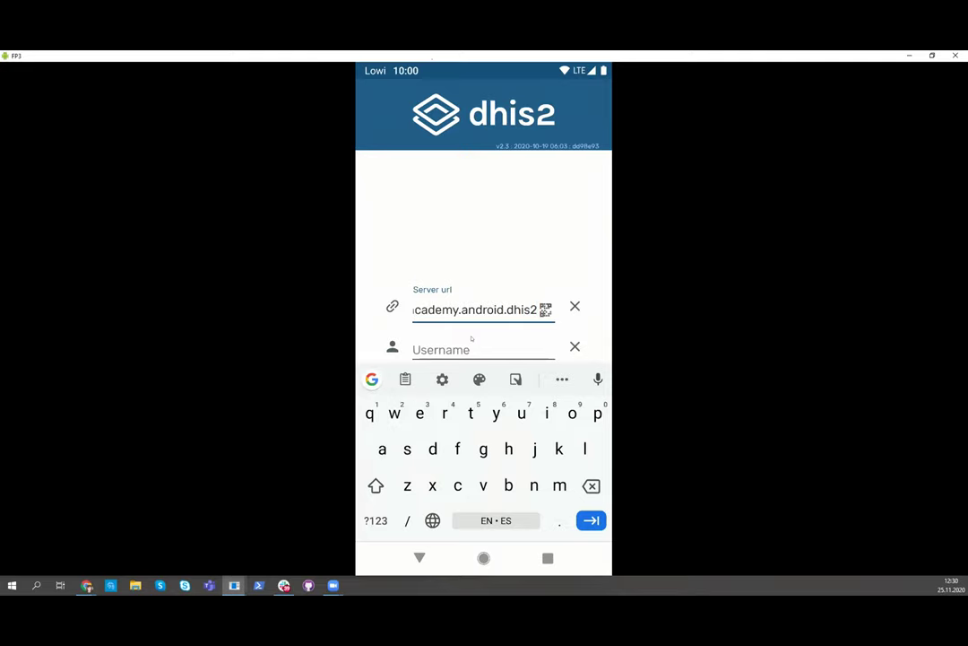
{"action": "type", "text": ".org"}
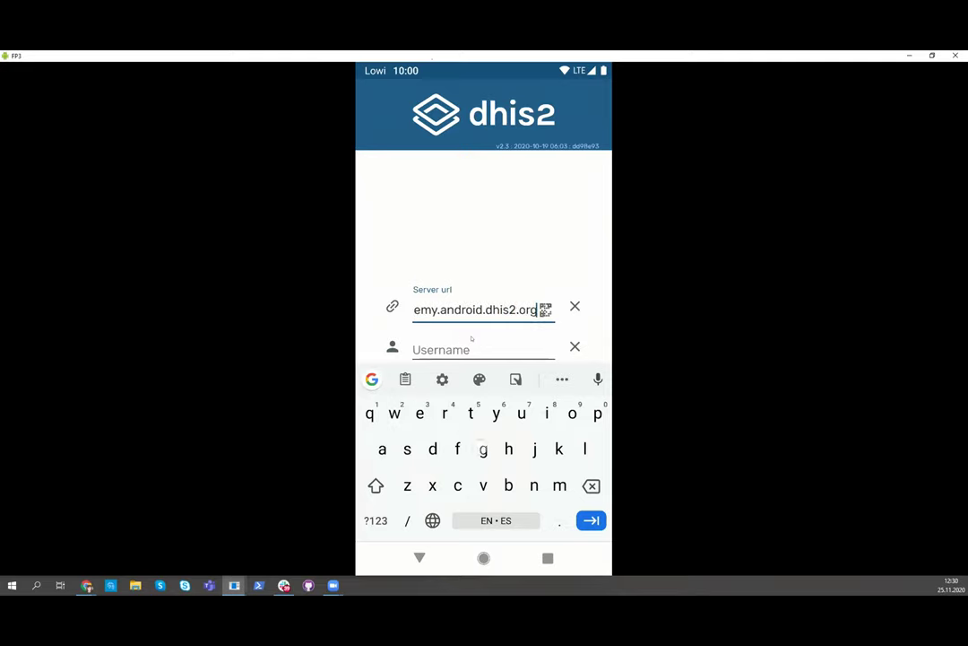
Step: Enter the training account's username and password and log in
{"action": "key", "text": "Tab"}
{"action": "type", "text": "A"}
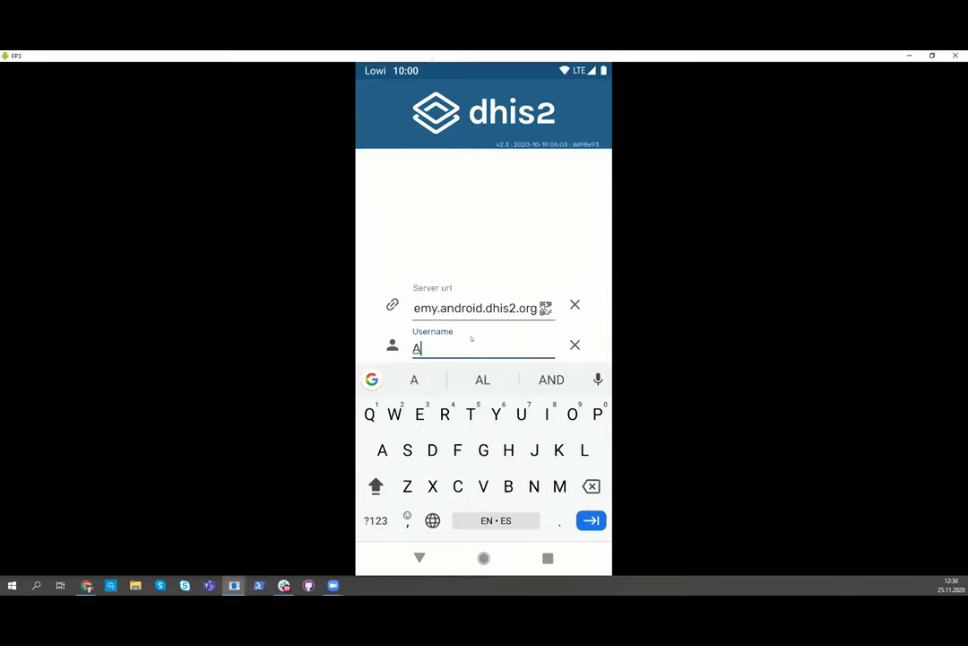
{"action": "type", "text": "Cmobil"}
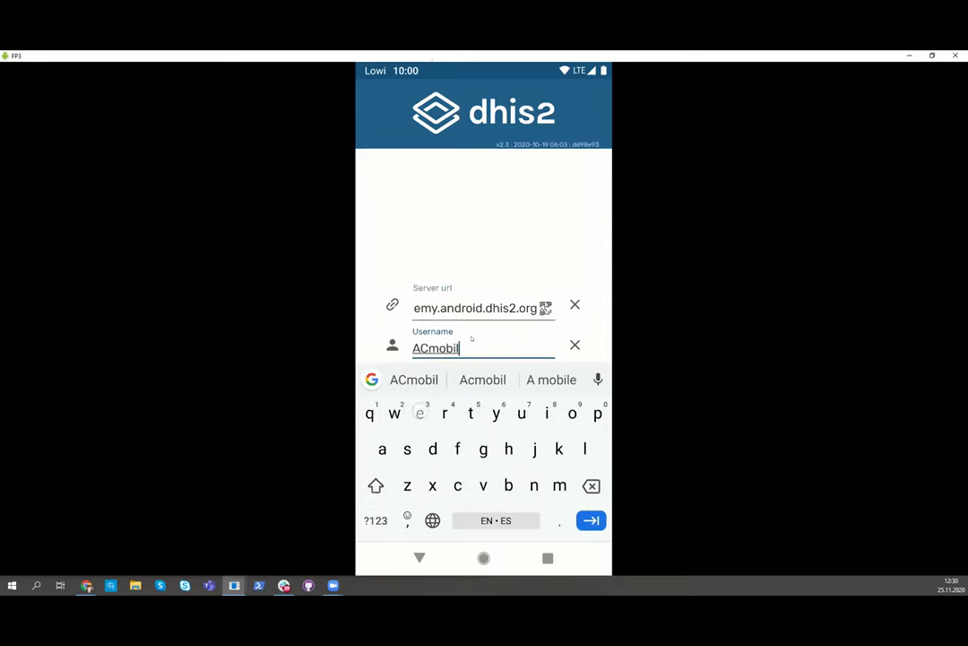
{"action": "type", "text": "e001"}
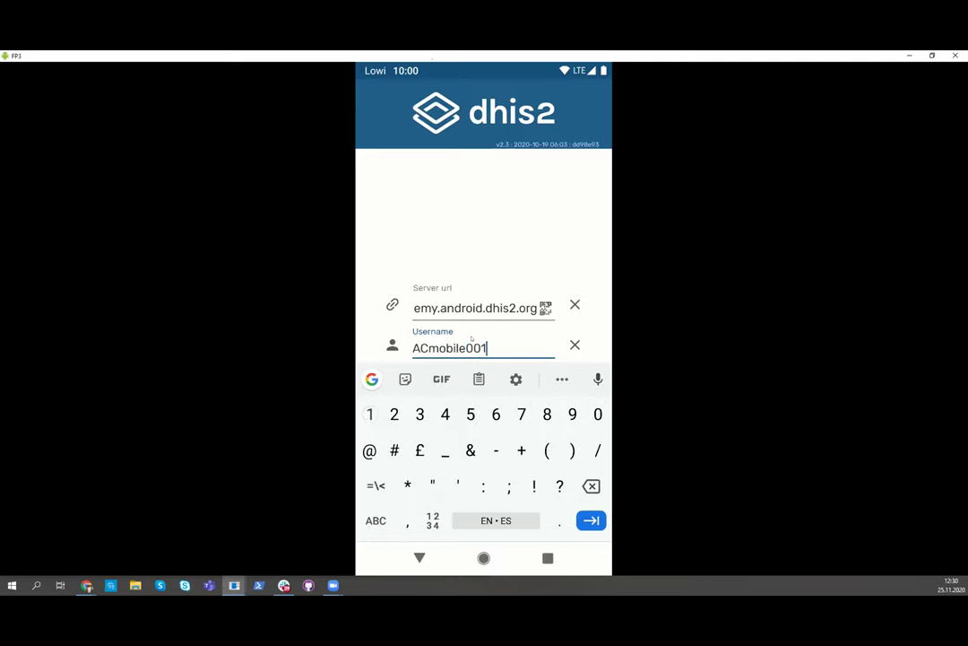
{"action": "key", "text": "Tab"}
{"action": "type", "text": "Dis"}
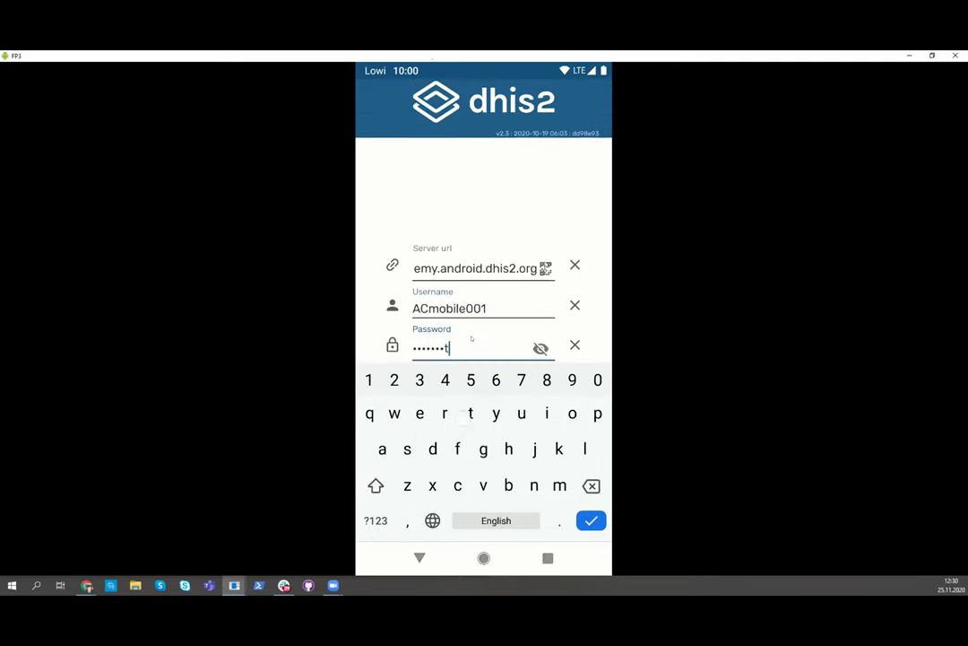
{"action": "type", "text": "1#"}
{"action": "key", "text": "Return"}
{"action": "key", "text": "Return"}
{"action": "left_click", "coordinate": [474, 341]}
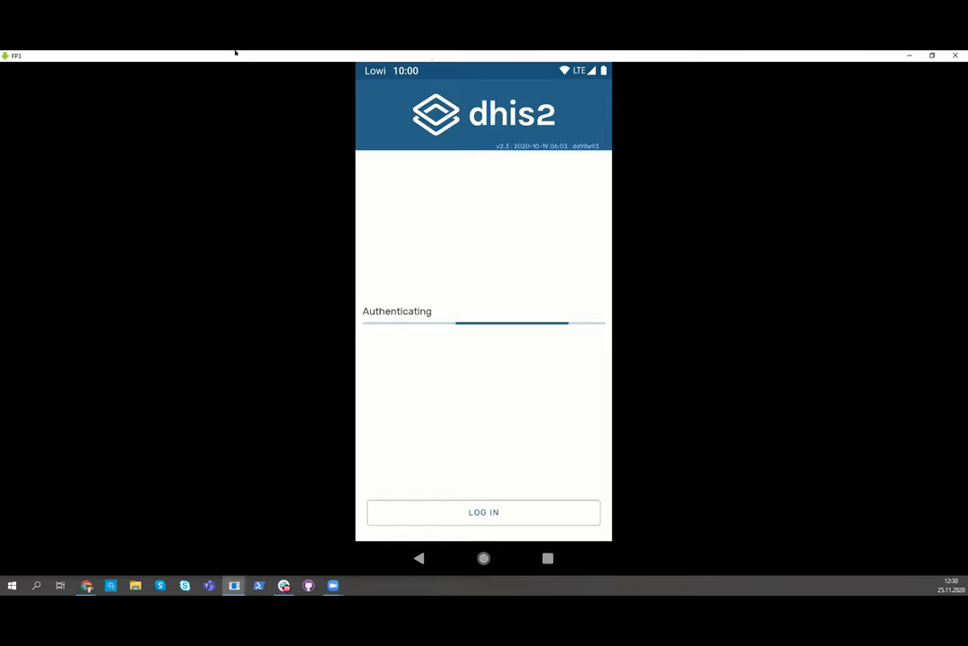
{"action": "double_click", "coordinate": [432, 57]}
Step: Accept the fingerprint login prompt for this user on the phone
{"action": "scroll", "coordinate": [131, 467], "scroll_direction": "down", "scroll_amount": 5}
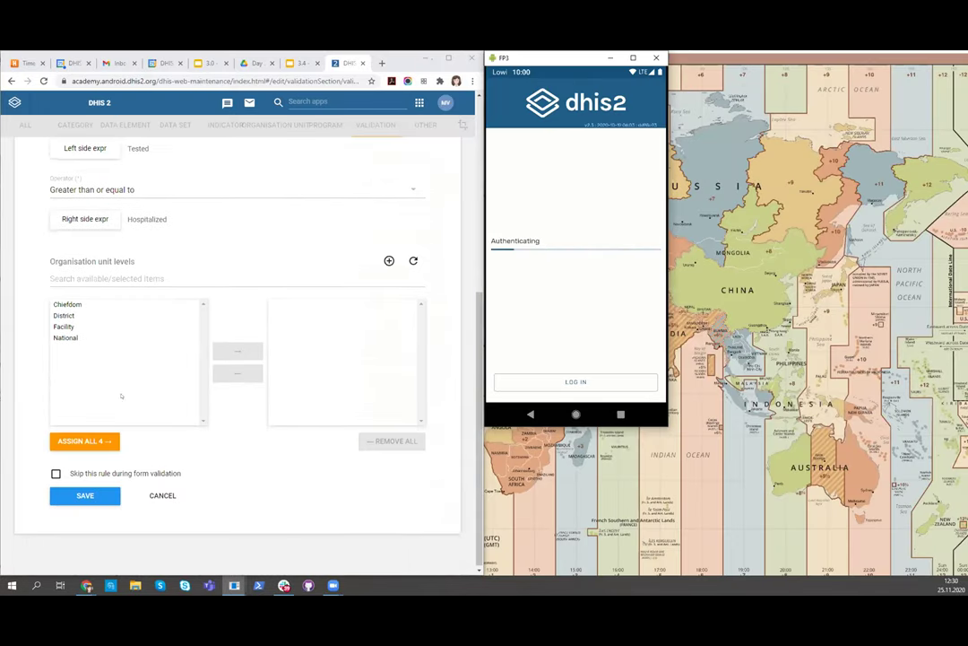
{"action": "scroll", "coordinate": [132, 466], "scroll_direction": "up", "scroll_amount": 5}
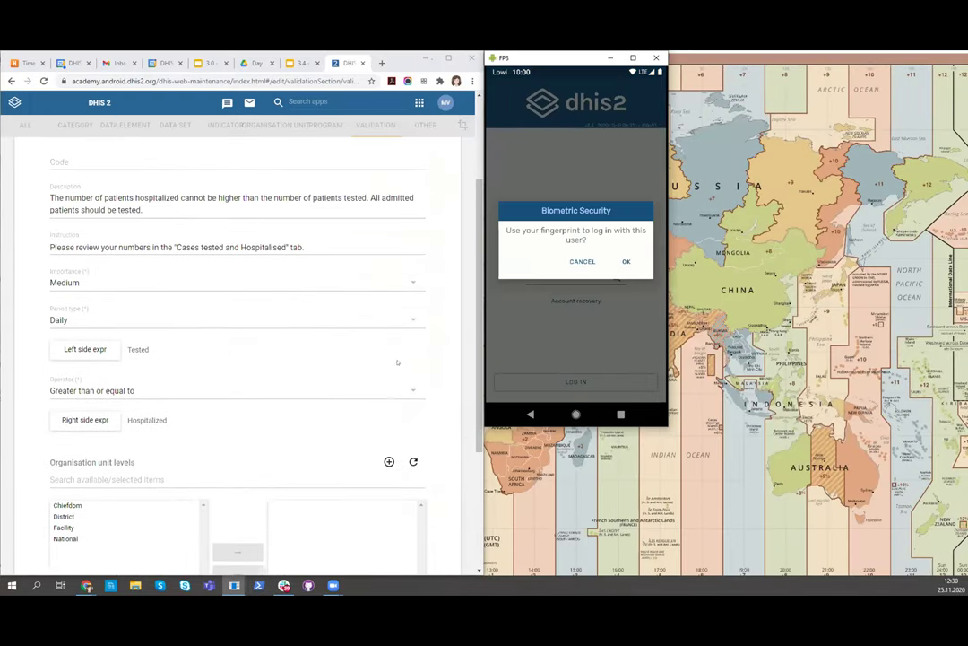
{"action": "left_click", "coordinate": [626, 261]}
{"action": "scroll", "coordinate": [397, 362], "scroll_direction": "down", "scroll_amount": 3}
{"action": "scroll", "coordinate": [397, 361], "scroll_direction": "up", "scroll_amount": 5}
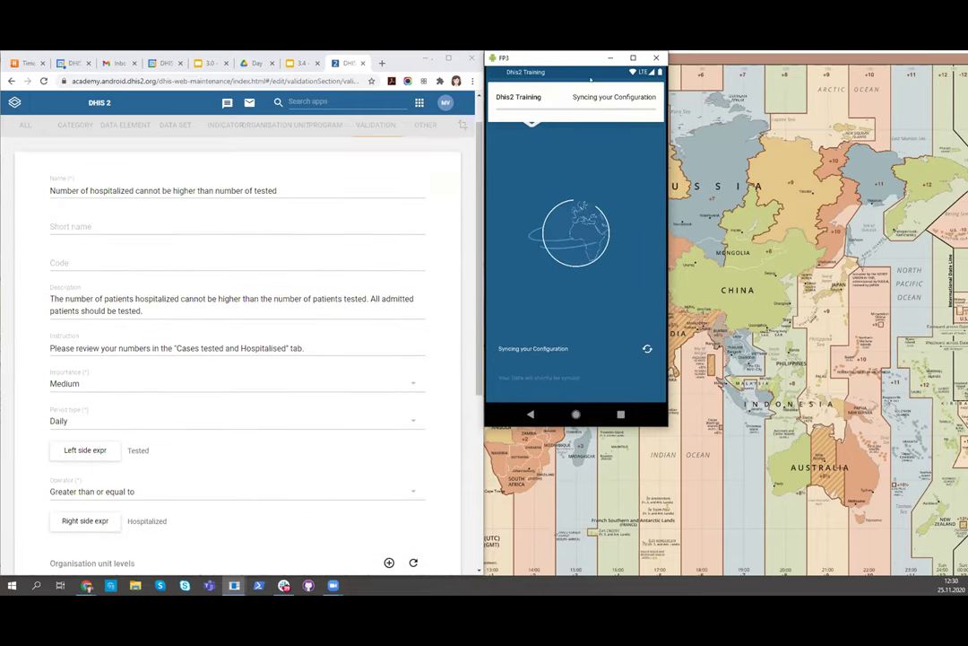
{"action": "double_click", "coordinate": [594, 60]}
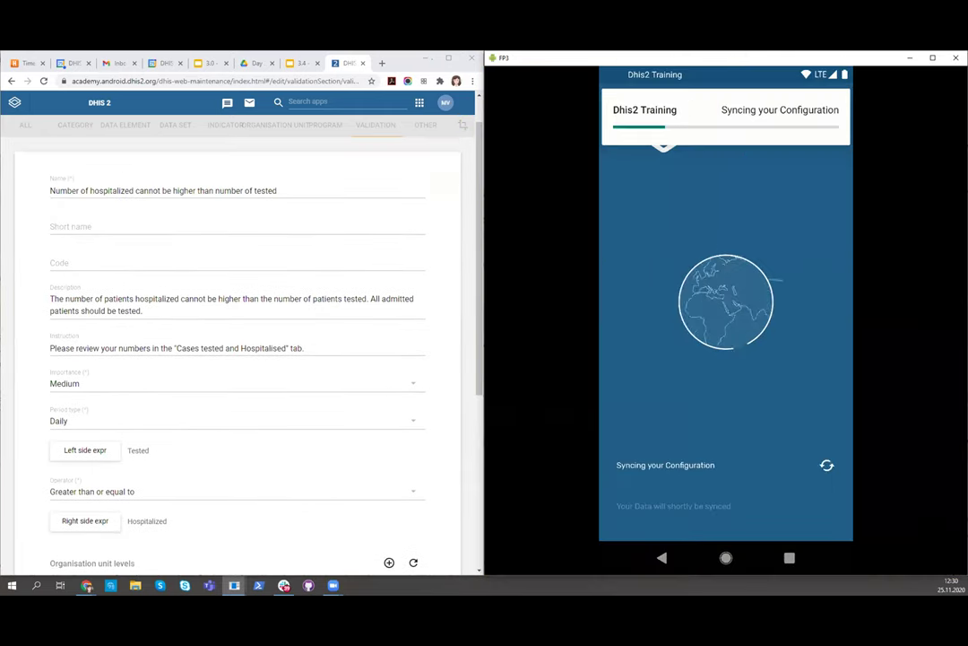
{"action": "scroll", "coordinate": [121, 152], "scroll_direction": "up", "scroll_amount": 1}
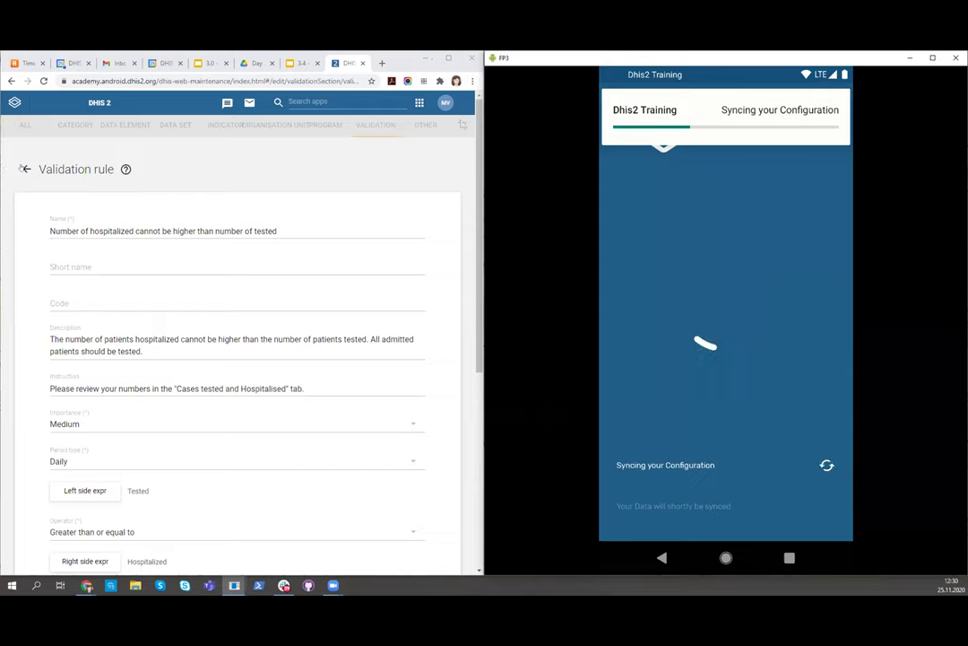
Step: Open the COVID-19 Daily Surveillance data set for editing, review its form, and open the icon chooser
{"action": "left_click", "coordinate": [27, 168]}
{"action": "left_click", "coordinate": [176, 122]}
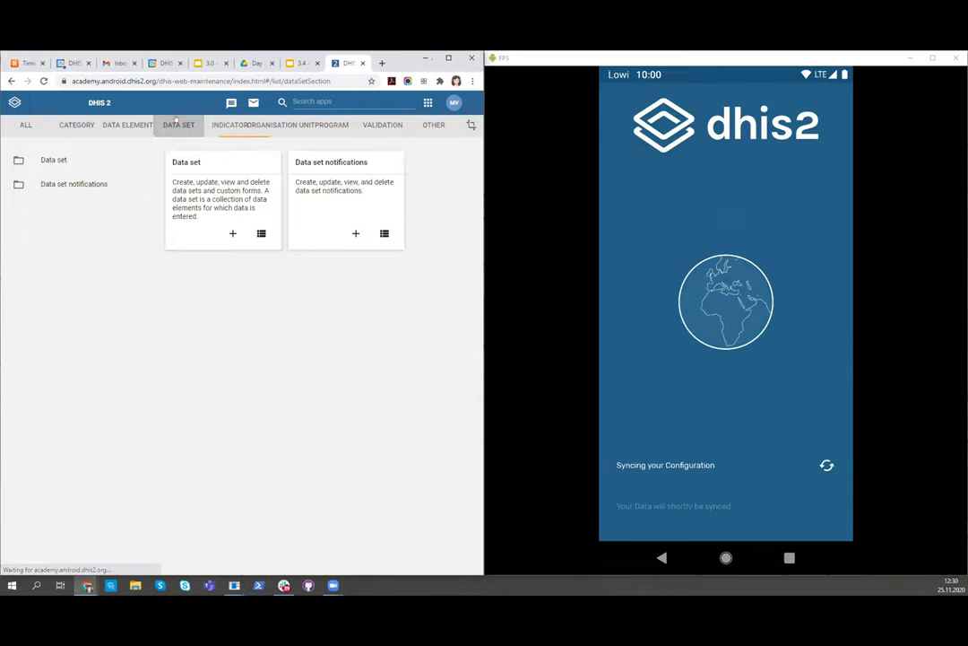
{"action": "left_click", "coordinate": [193, 166]}
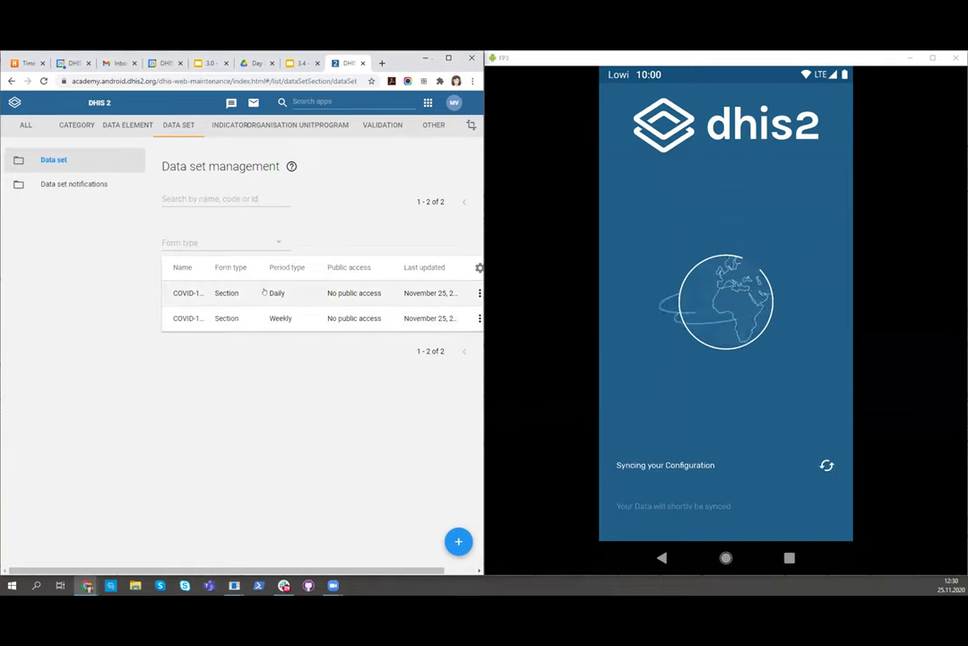
{"action": "left_click", "coordinate": [265, 292]}
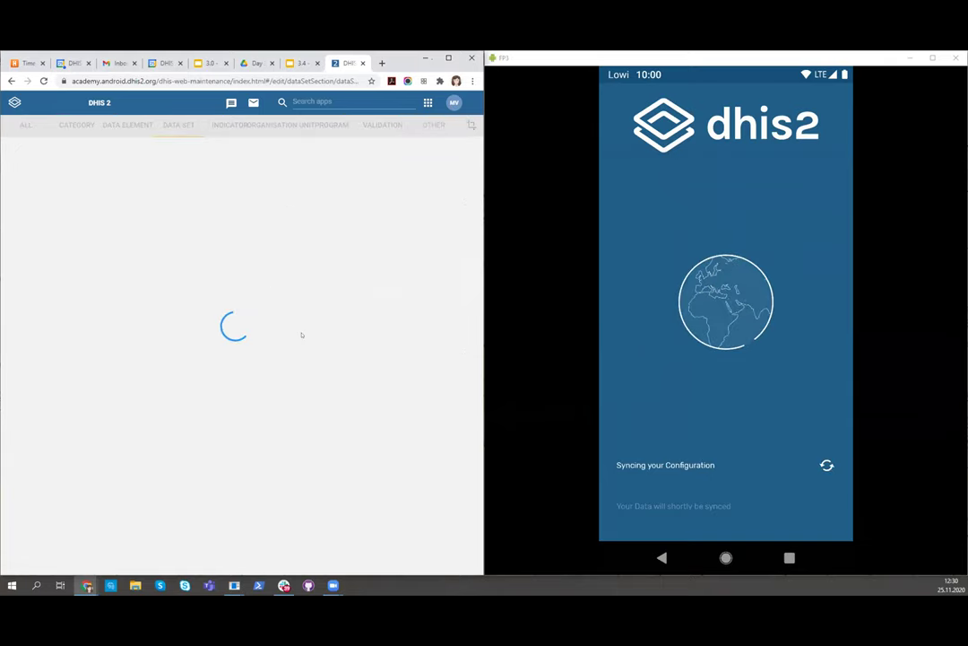
{"action": "scroll", "coordinate": [73, 442], "scroll_direction": "down", "scroll_amount": 5}
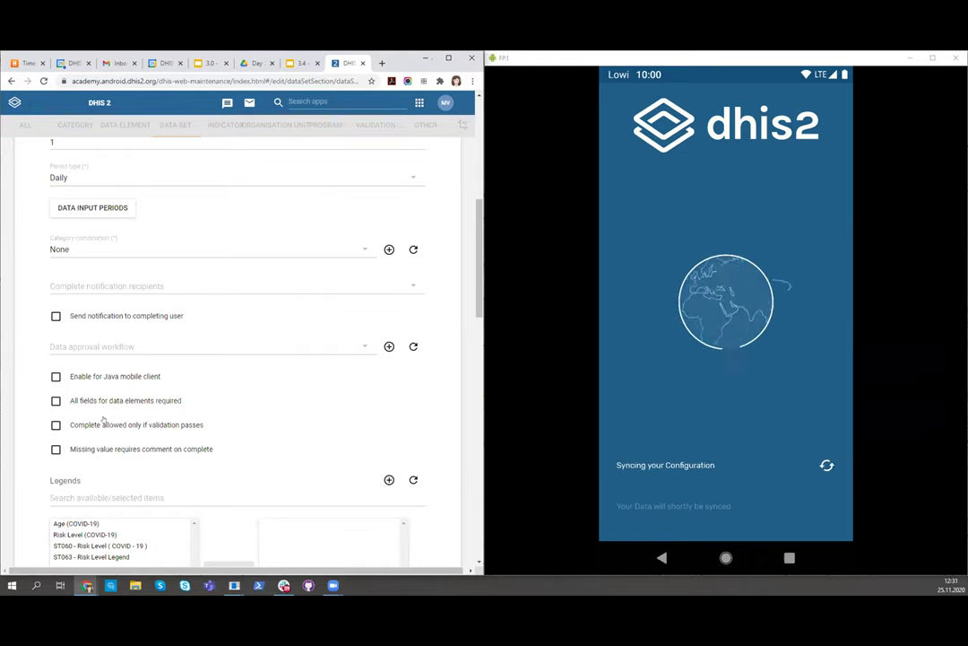
{"action": "scroll", "coordinate": [17, 381], "scroll_direction": "down", "scroll_amount": 10}
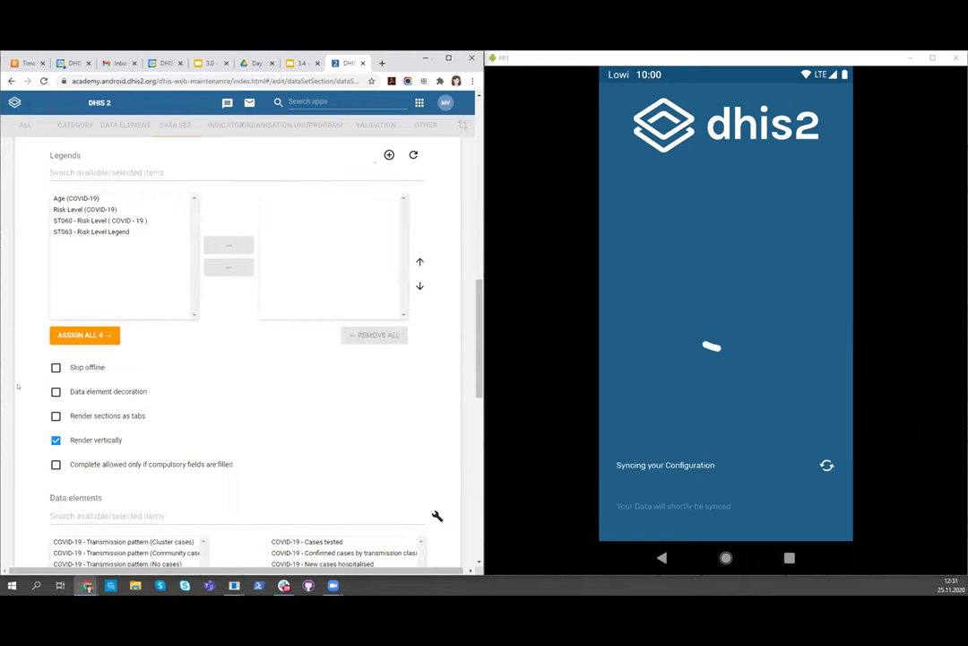
{"action": "scroll", "coordinate": [17, 386], "scroll_direction": "down", "scroll_amount": 3}
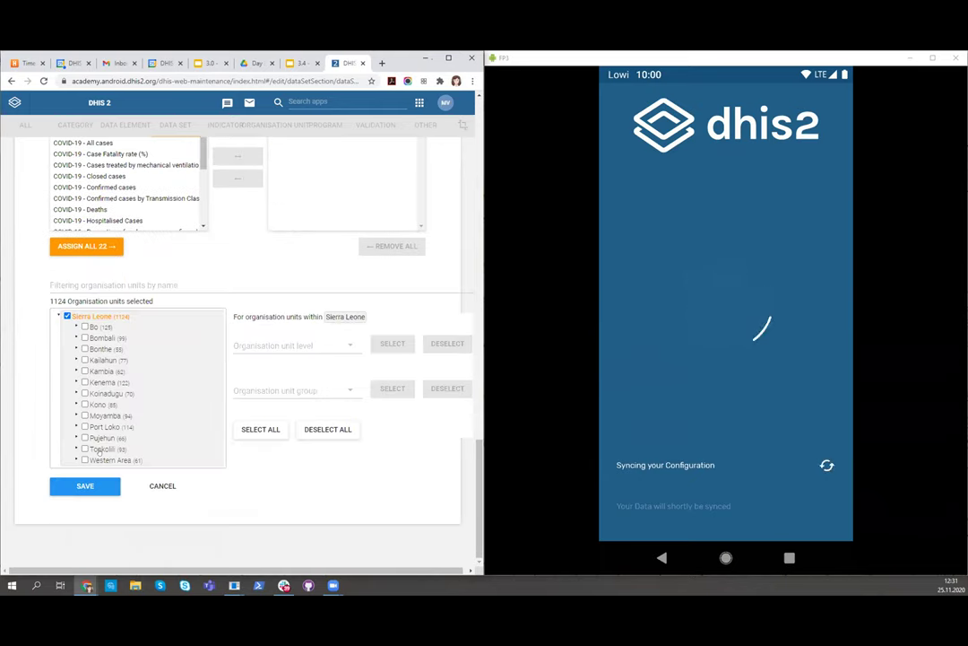
{"action": "scroll", "coordinate": [28, 336], "scroll_direction": "up", "scroll_amount": 10}
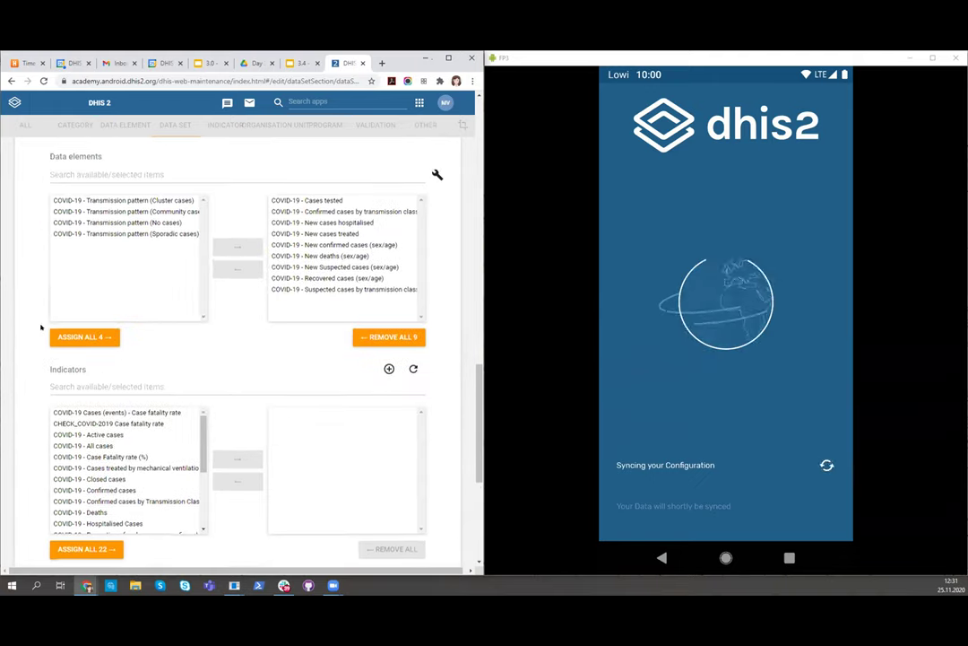
{"action": "scroll", "coordinate": [28, 336], "scroll_direction": "up", "scroll_amount": 10}
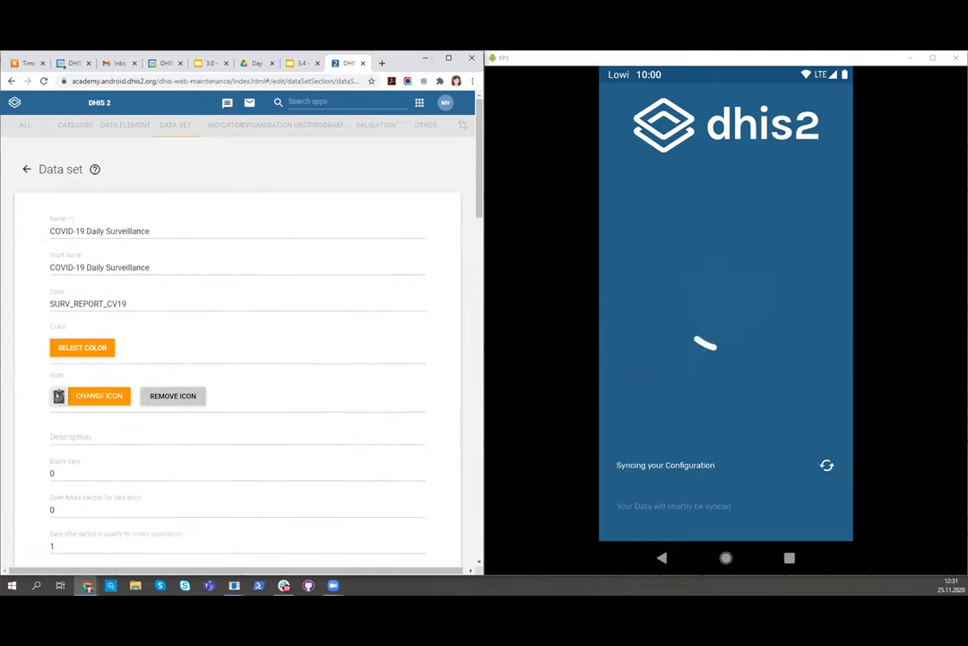
{"action": "left_click", "coordinate": [57, 395]}
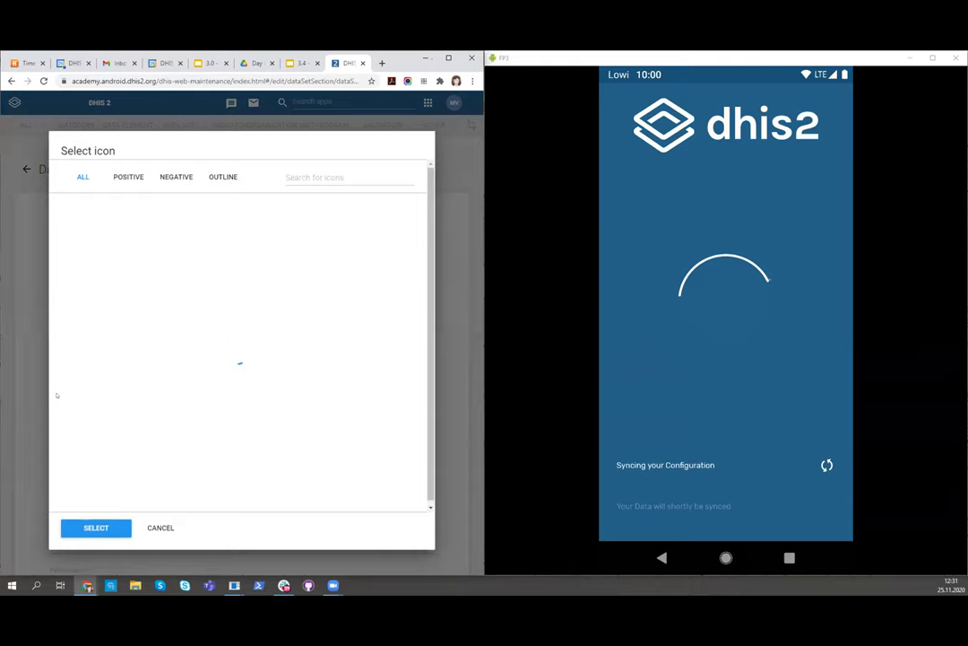
Step: Cancel the icon chooser, return to the data set list, allow both phone permissions, and open COVID-19 Weekly Provincial Report
{"action": "left_click", "coordinate": [159, 528]}
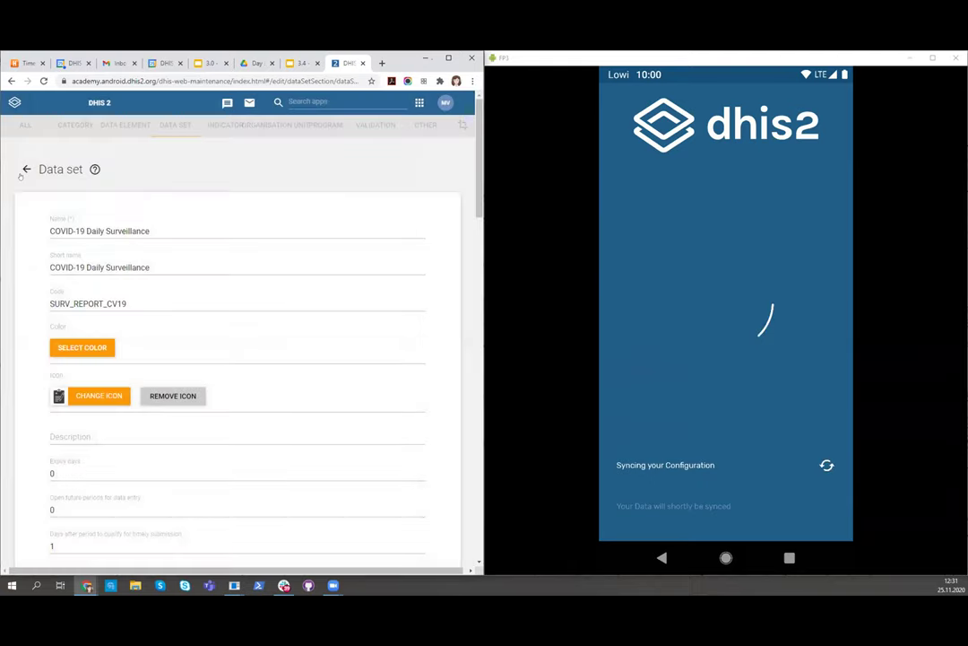
{"action": "left_click", "coordinate": [25, 169]}
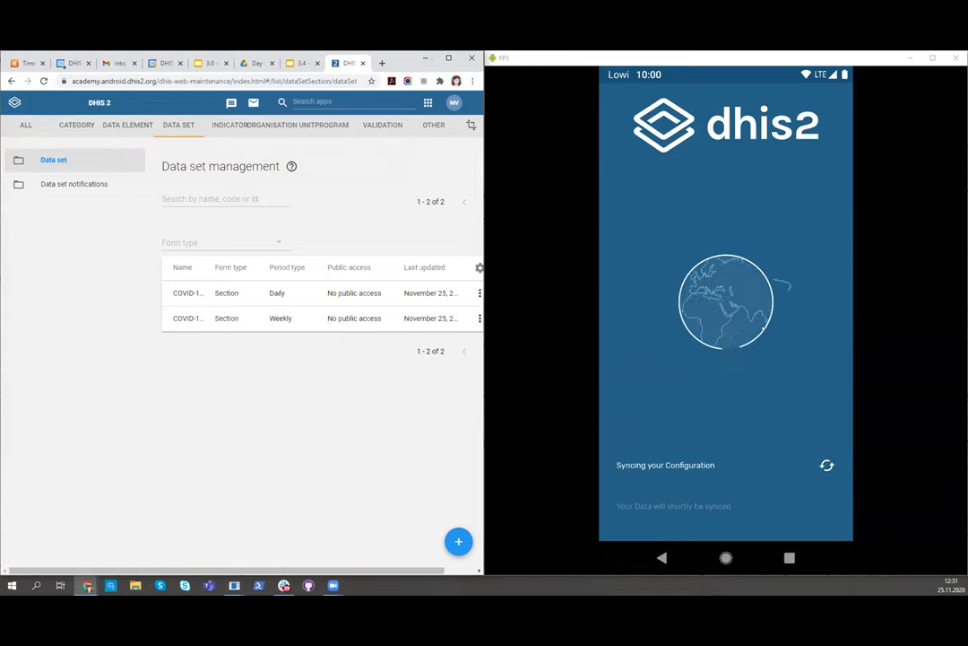
{"action": "left_click", "coordinate": [763, 328]}
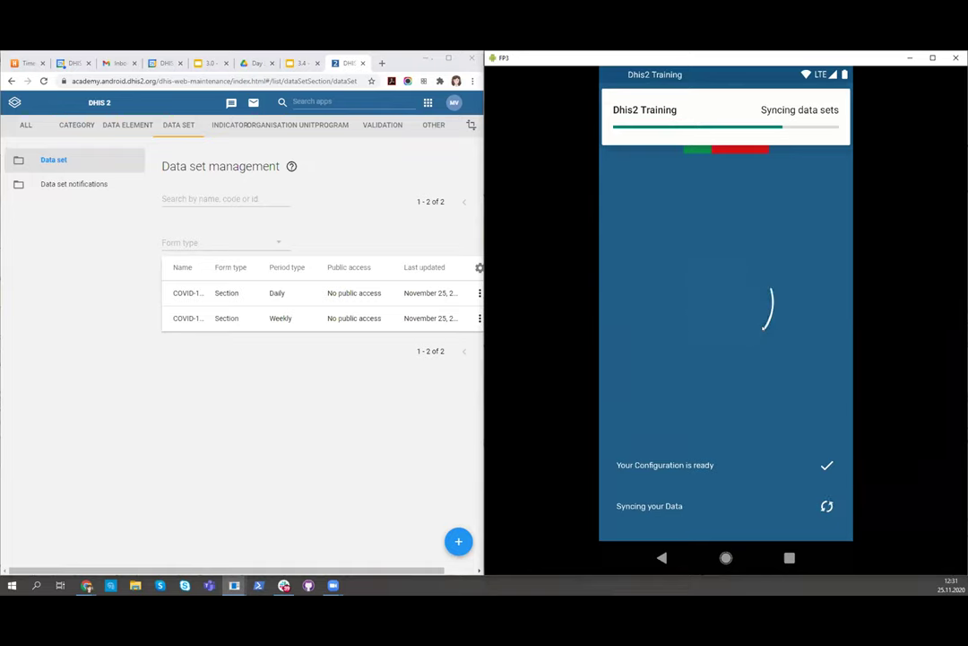
{"action": "left_click", "coordinate": [763, 328]}
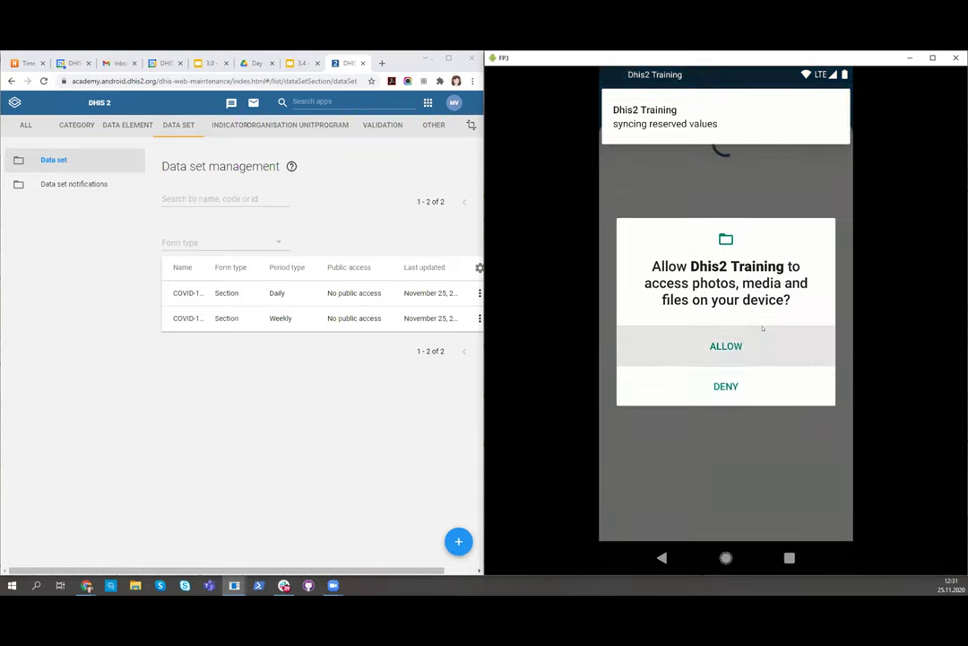
{"action": "left_click", "coordinate": [763, 328]}
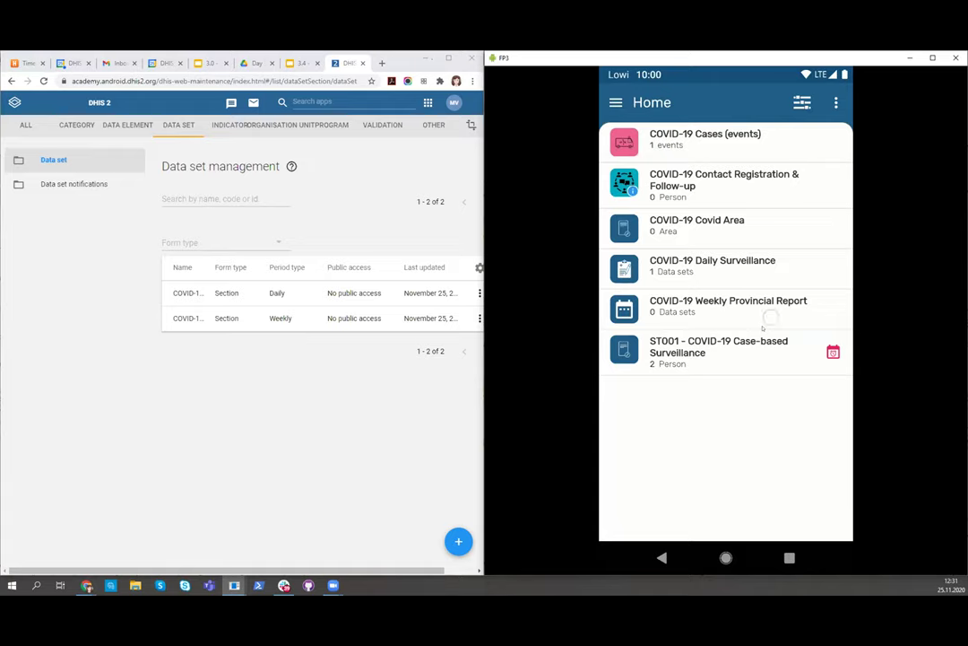
{"action": "left_click", "coordinate": [762, 327]}
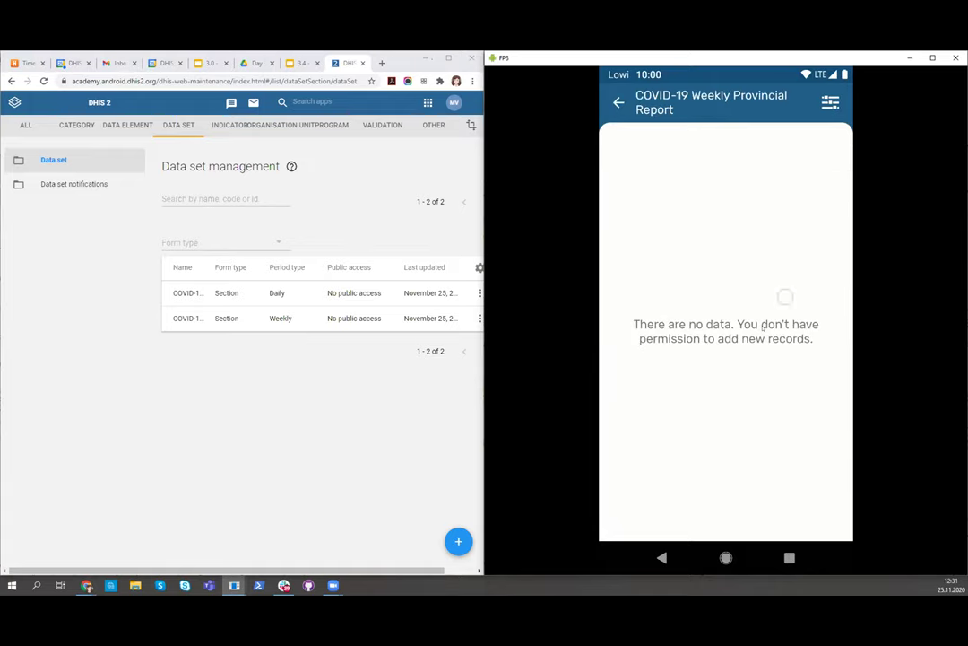
Step: Start a COVID-19 Daily Surveillance entry at Njandama MCHP for report period 24/11/2020
{"action": "right_click", "coordinate": [763, 327]}
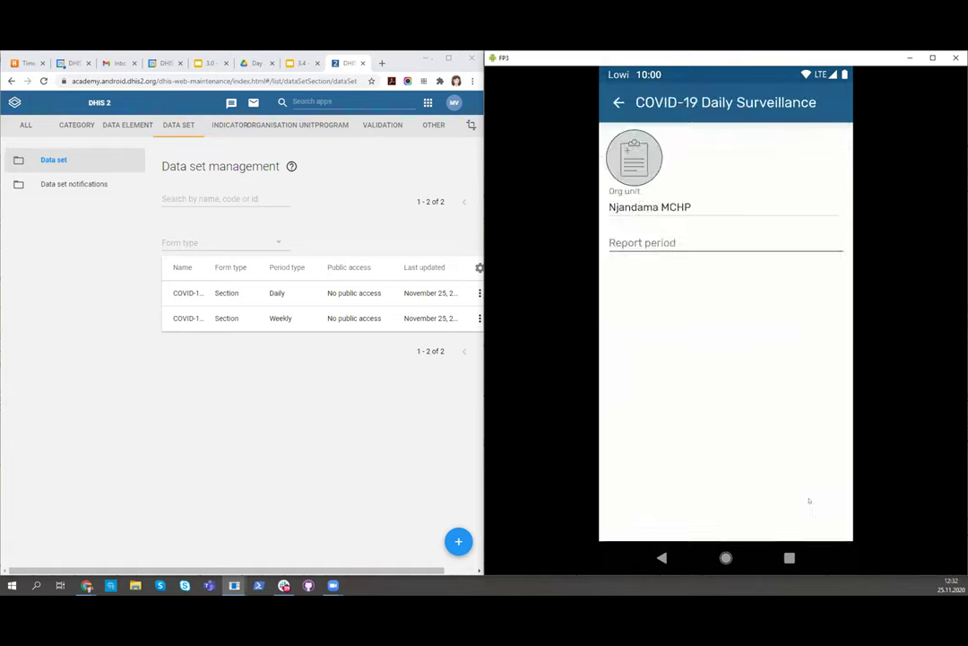
{"action": "left_click", "coordinate": [703, 247]}
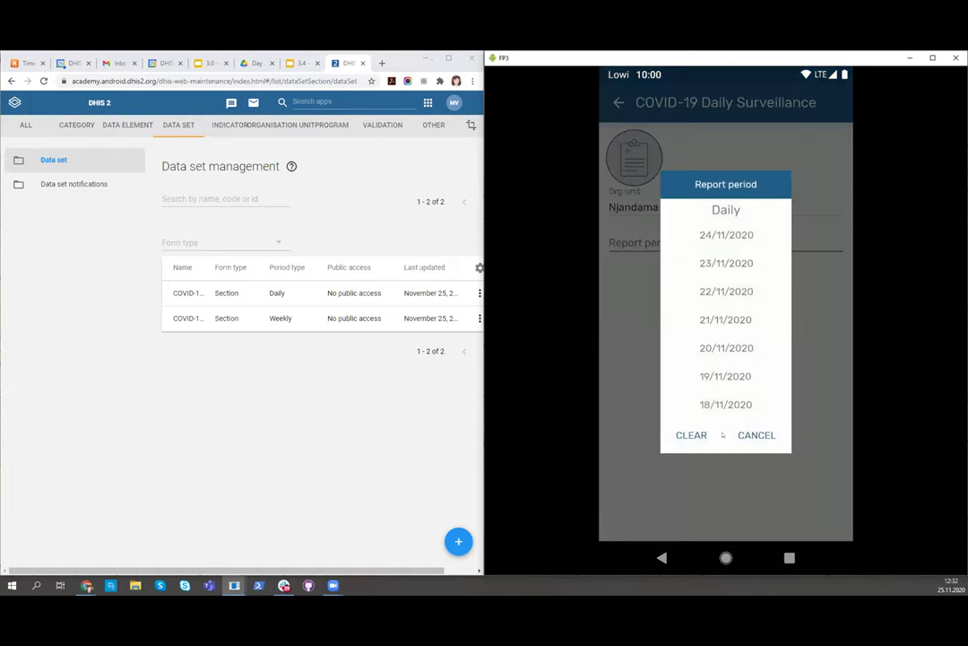
{"action": "left_click", "coordinate": [729, 235]}
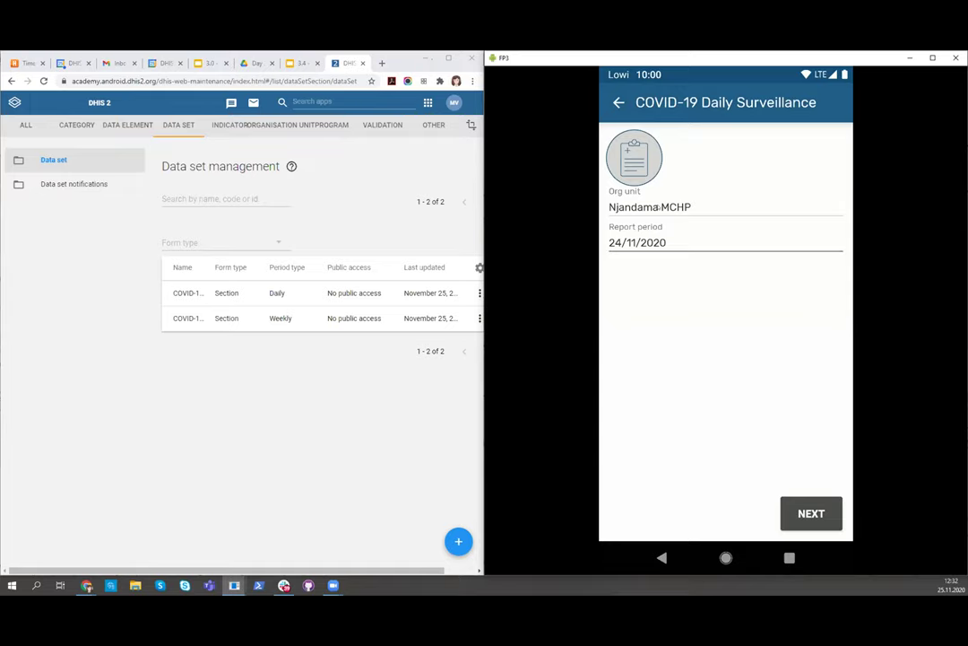
{"action": "left_click", "coordinate": [810, 516]}
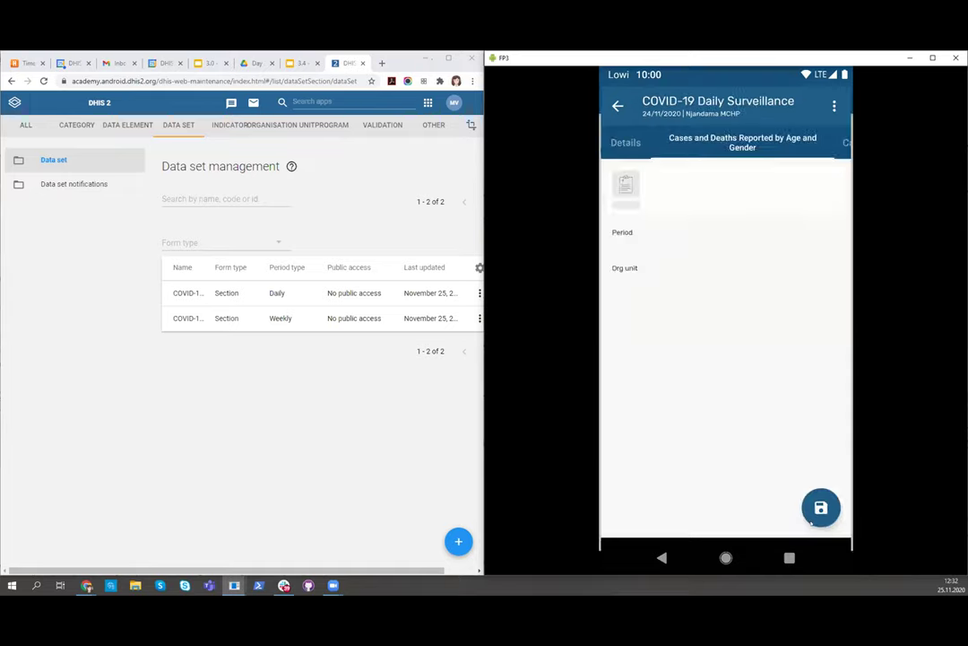
Step: Browse the form sections and settle on Cases Tested and Hospitalised
{"action": "left_click", "coordinate": [839, 139]}
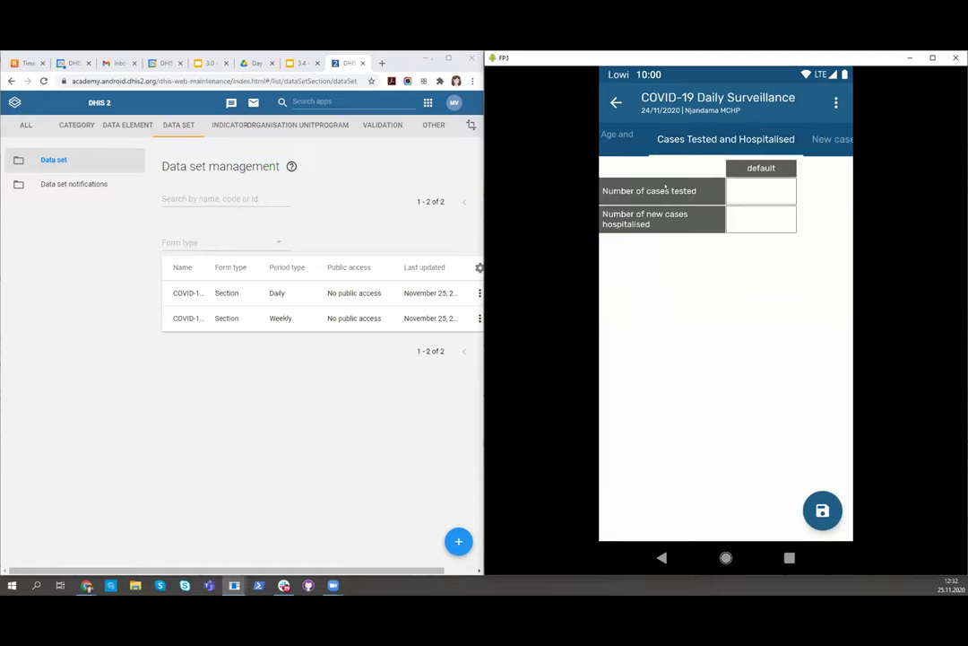
{"action": "left_click", "coordinate": [823, 143]}
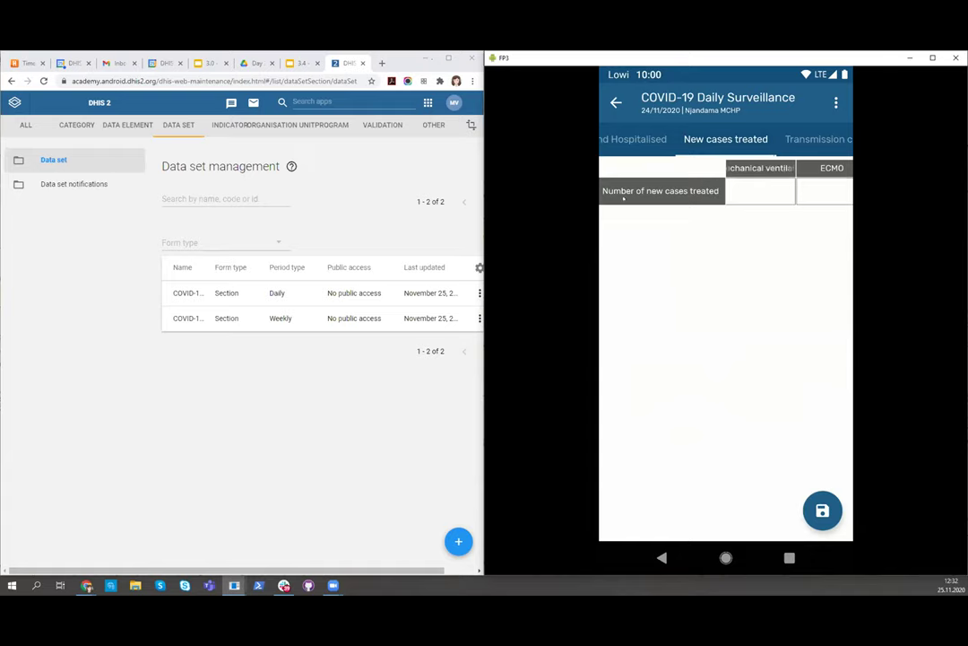
{"action": "left_click", "coordinate": [649, 139]}
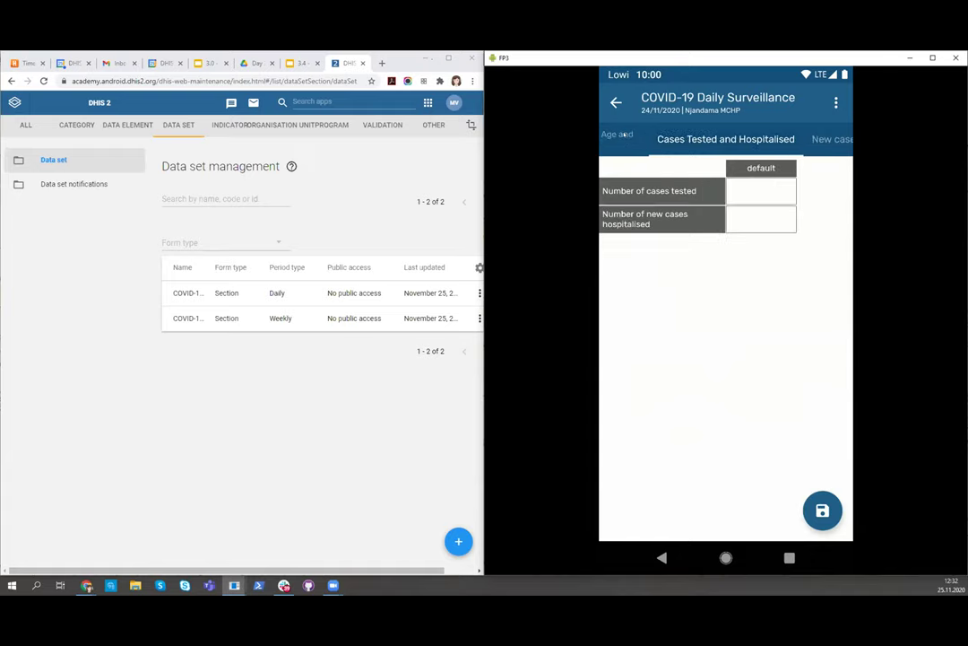
{"action": "left_click", "coordinate": [624, 134]}
{"action": "left_click", "coordinate": [828, 137]}
Step: Enter 3 cases tested and 4 new cases hospitalised, then save
{"action": "left_click", "coordinate": [758, 191]}
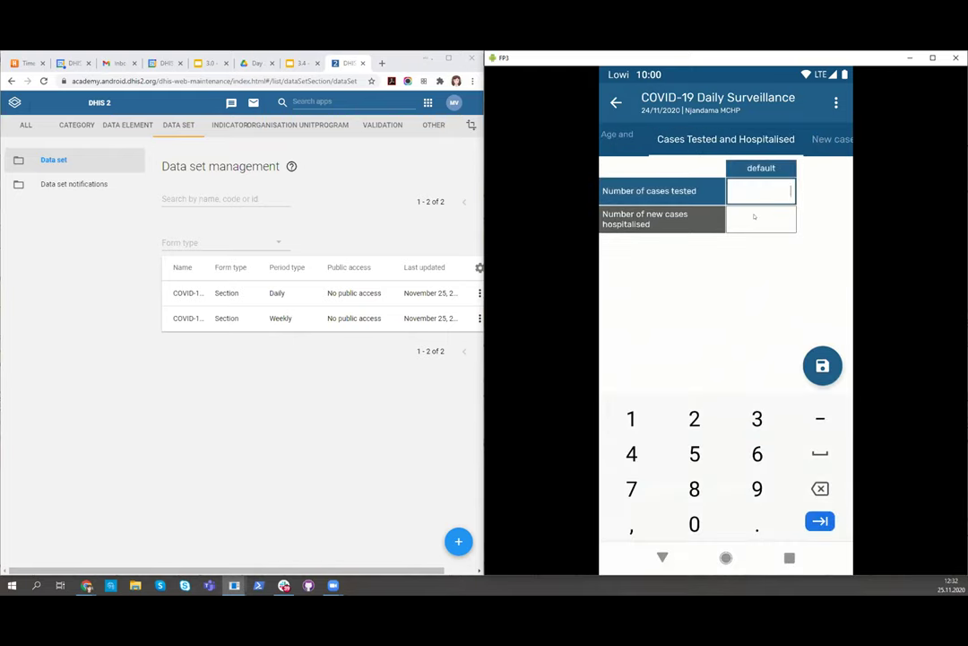
{"action": "type", "text": "3"}
{"action": "left_click", "coordinate": [756, 218]}
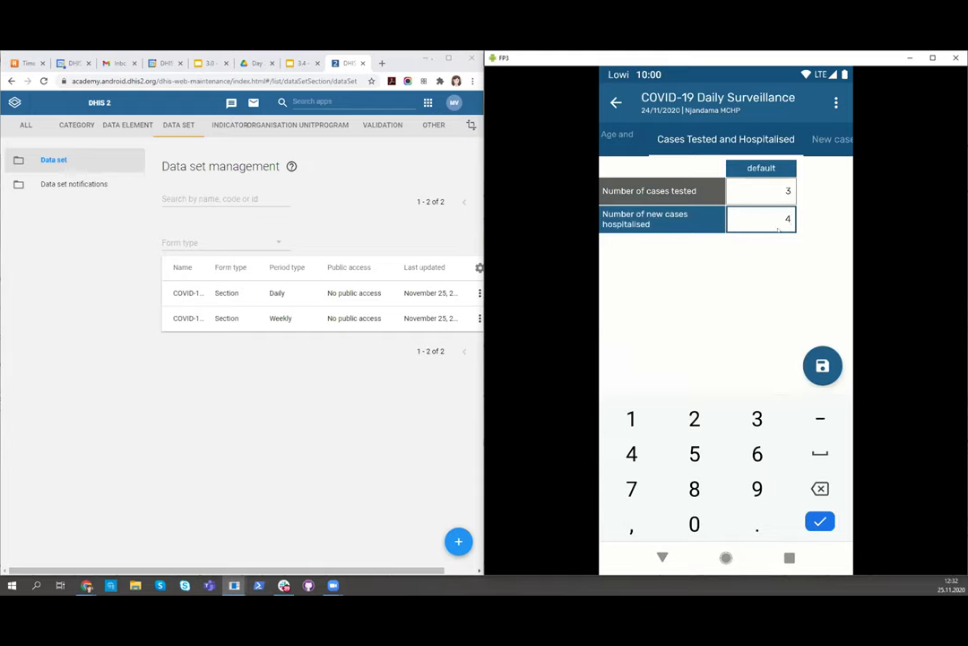
{"action": "right_click", "coordinate": [633, 541]}
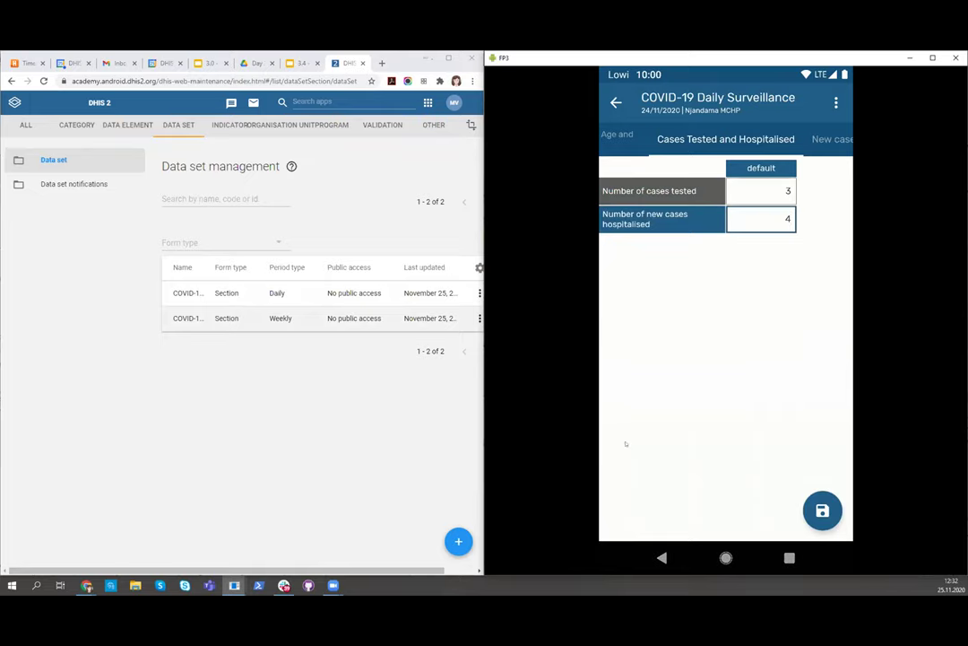
{"action": "left_click", "coordinate": [814, 500]}
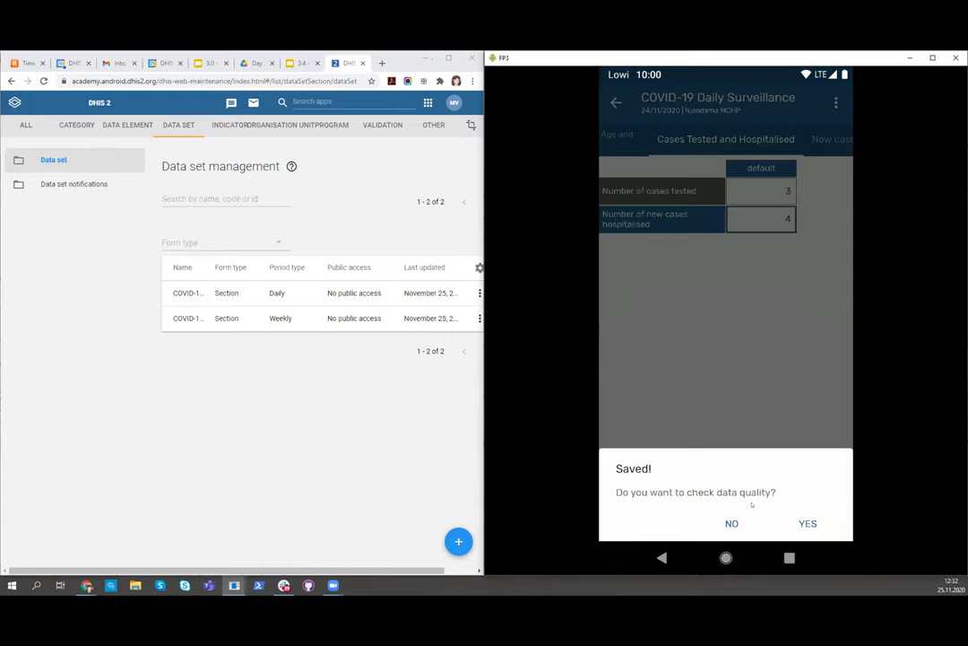
Step: Run the data quality check and expand the error that hospitalised exceeds tested
{"action": "left_click", "coordinate": [805, 522]}
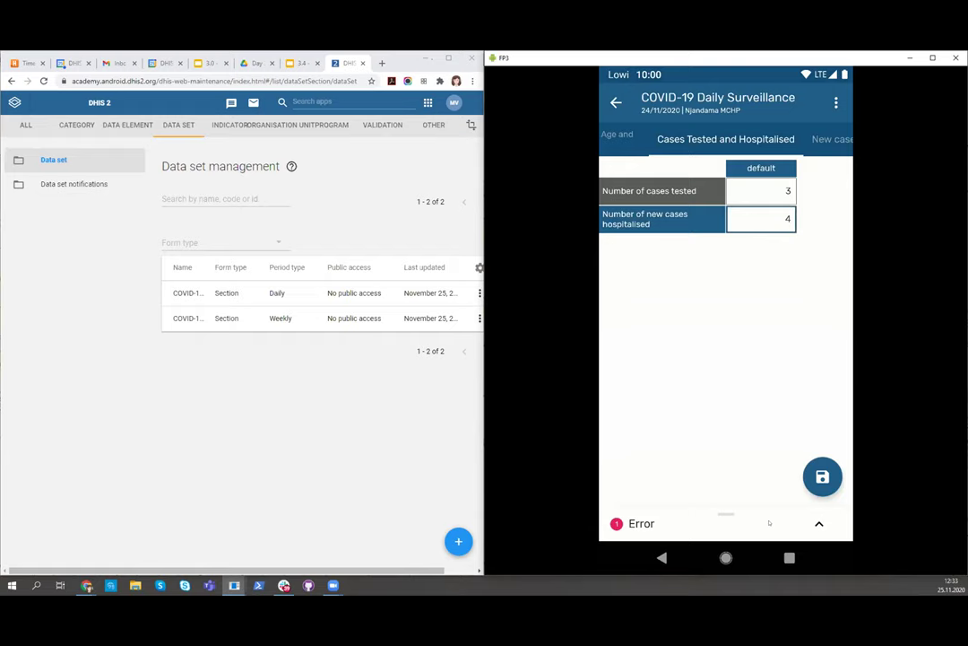
{"action": "left_click", "coordinate": [818, 524]}
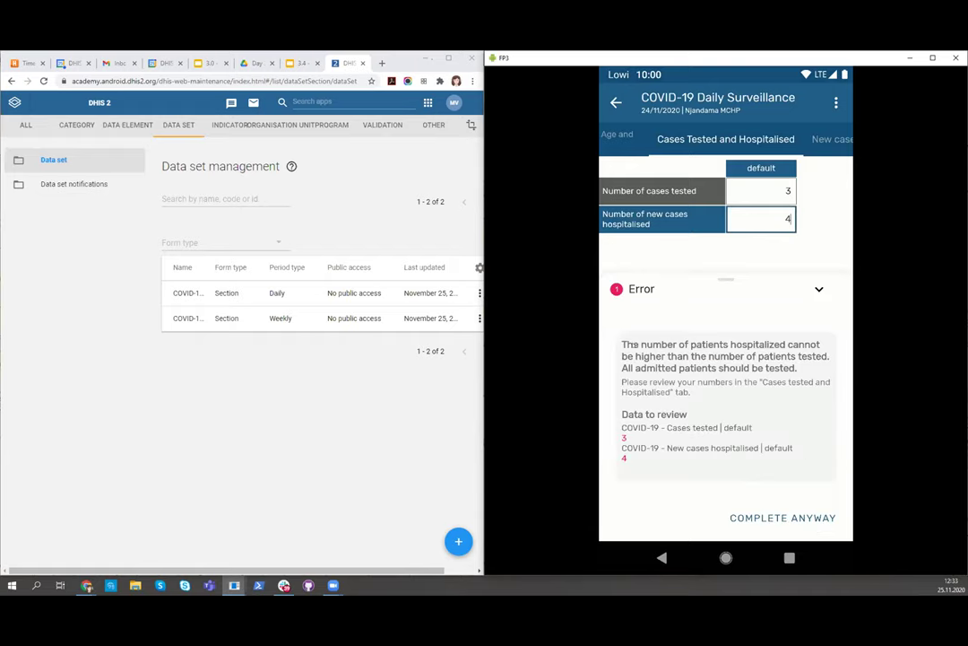
{"action": "left_click", "coordinate": [382, 118]}
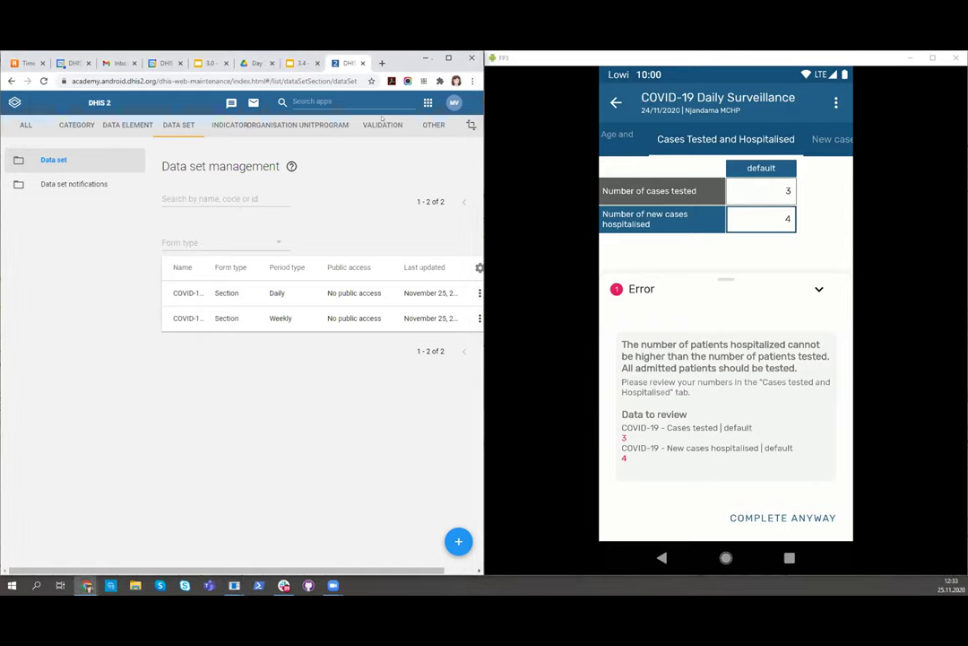
Step: Compare the error with the Maintenance rule's description and instruction, then collapse the phone's error sheet
{"action": "left_click", "coordinate": [382, 124]}
{"action": "left_click", "coordinate": [204, 215]}
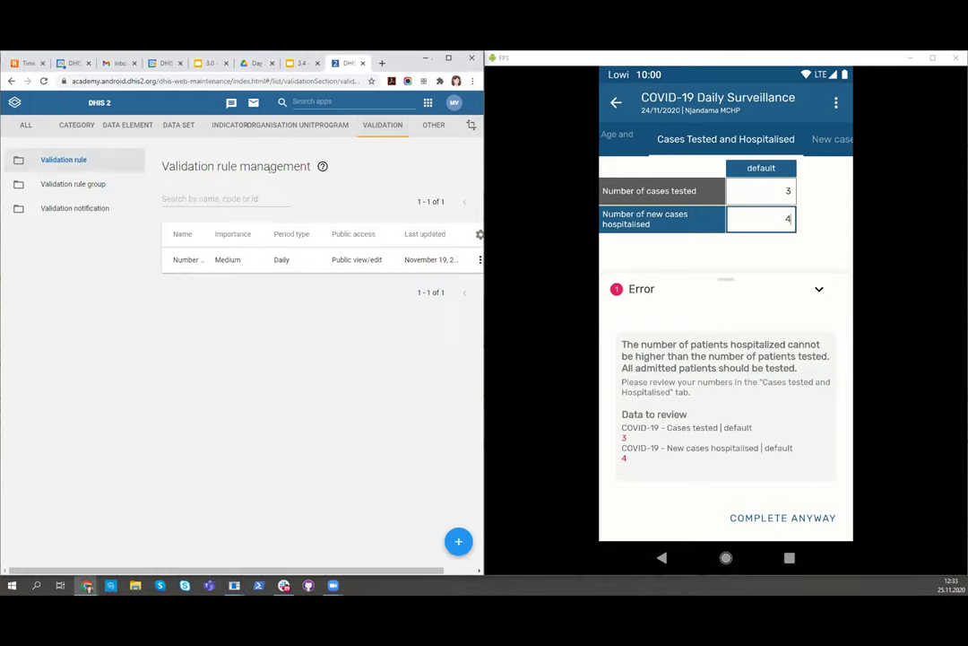
{"action": "left_click", "coordinate": [230, 260]}
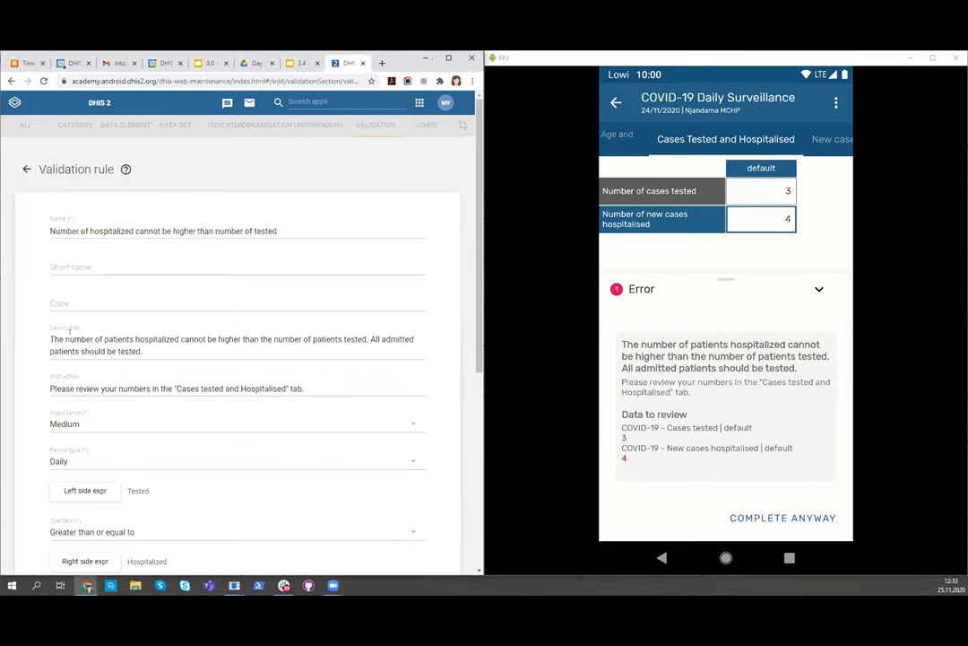
{"action": "left_click_drag", "start_coordinate": [71, 339], "coordinate": [345, 350]}
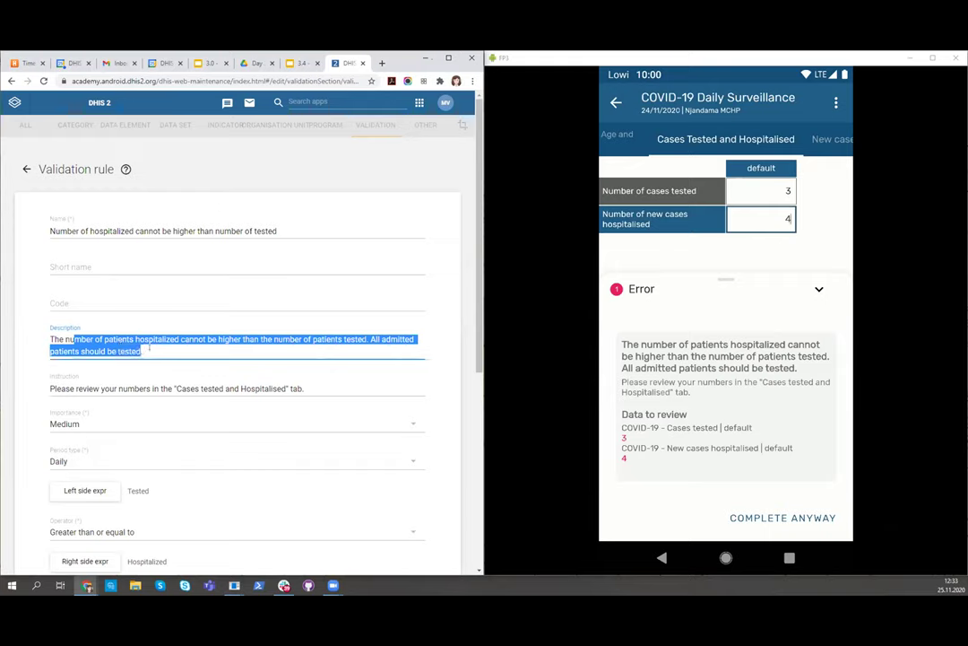
{"action": "triple_click", "coordinate": [269, 388]}
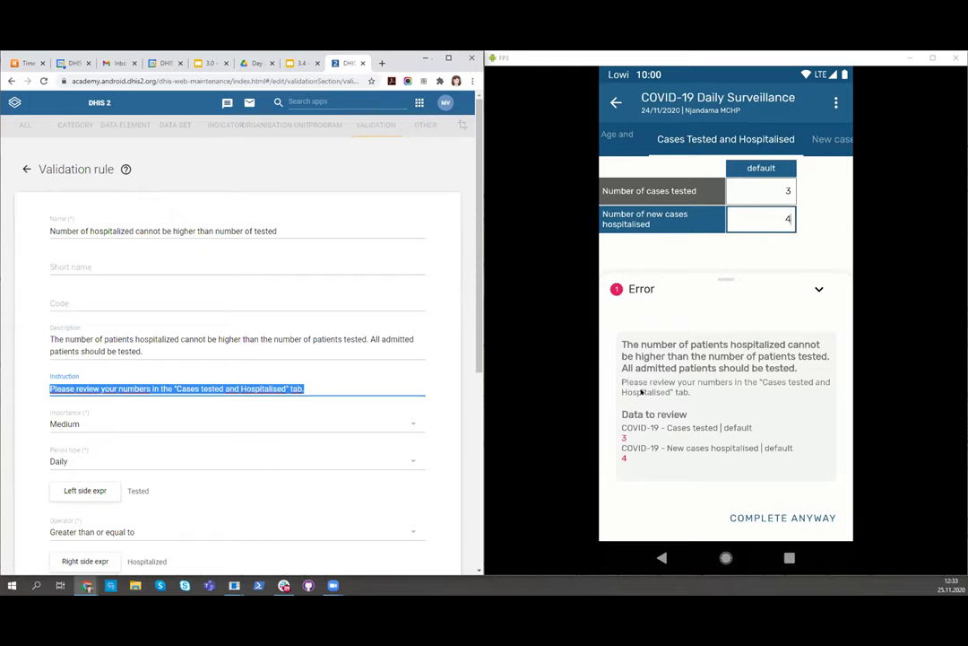
{"action": "left_click", "coordinate": [785, 219]}
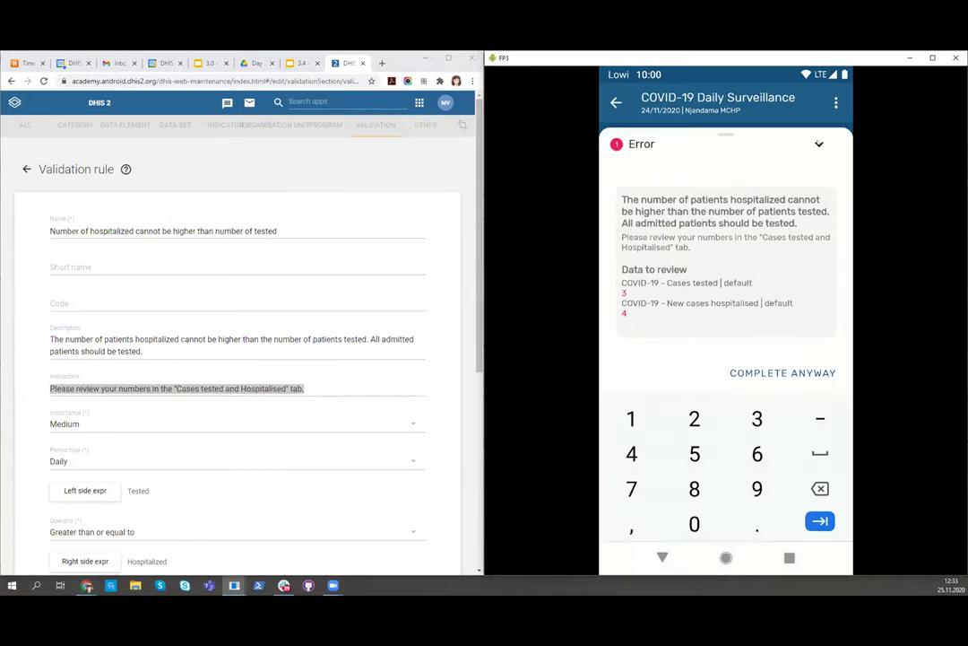
{"action": "left_click", "coordinate": [818, 143]}
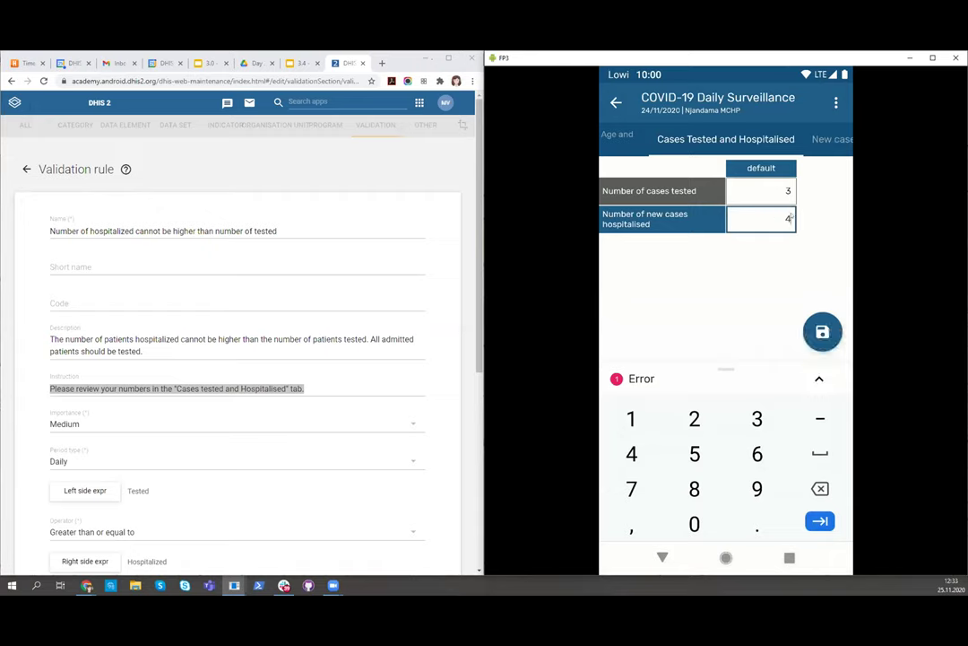
Step: Change hospitalised to 3, save, pass the data quality check, and complete the data set
{"action": "key", "text": "BackSpace"}
{"action": "type", "text": "3"}
{"action": "left_click", "coordinate": [826, 333]}
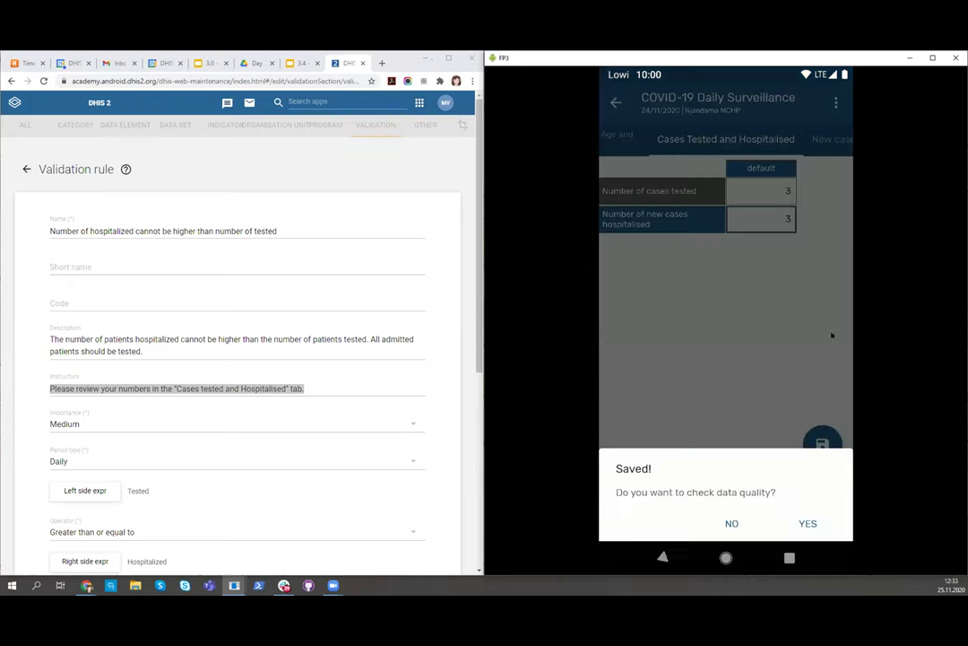
{"action": "left_click", "coordinate": [805, 523]}
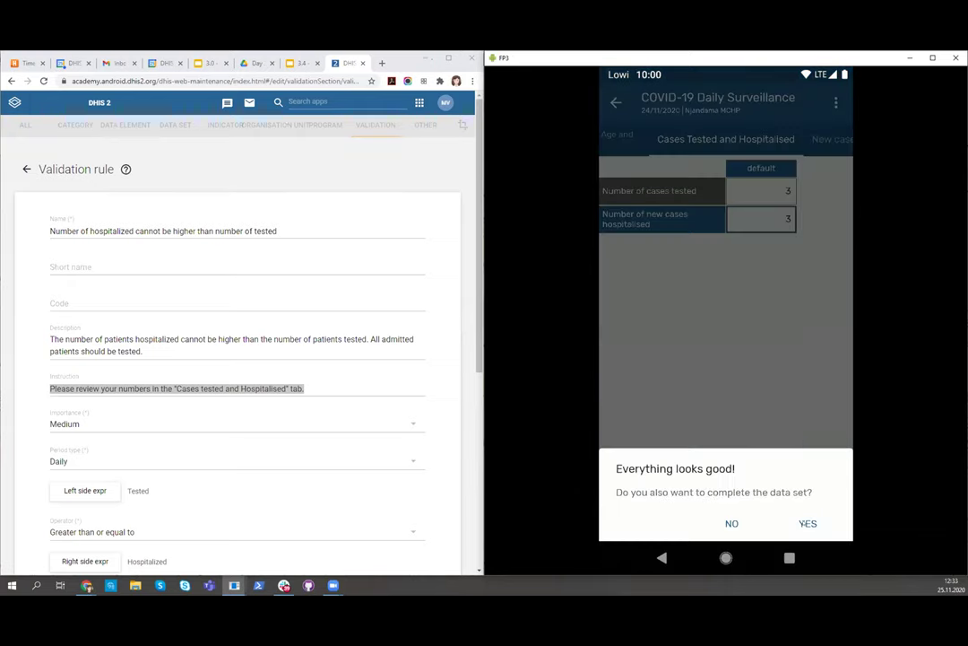
{"action": "left_click", "coordinate": [806, 521]}
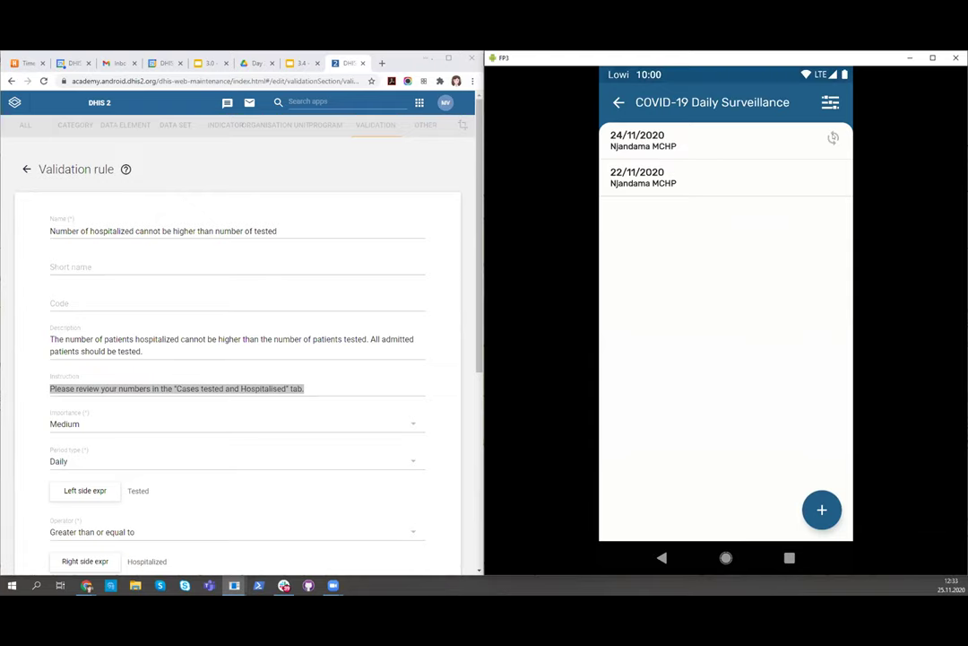
Step: Send the 24/11/2020 entry to the server and return to the validation rule list
{"action": "left_click", "coordinate": [833, 137]}
{"action": "left_click", "coordinate": [804, 517]}
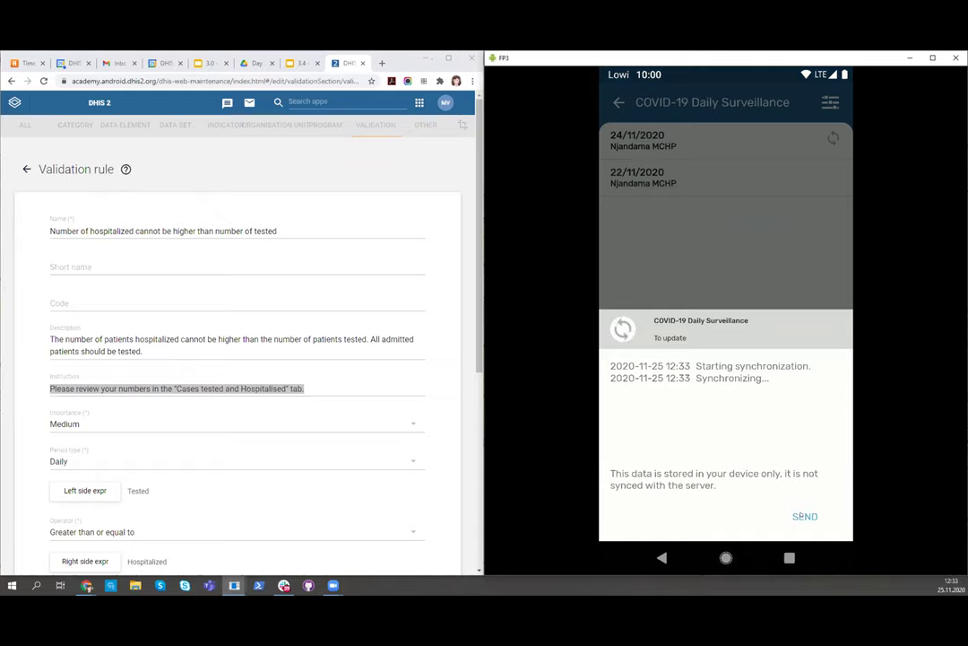
{"action": "left_click", "coordinate": [746, 239]}
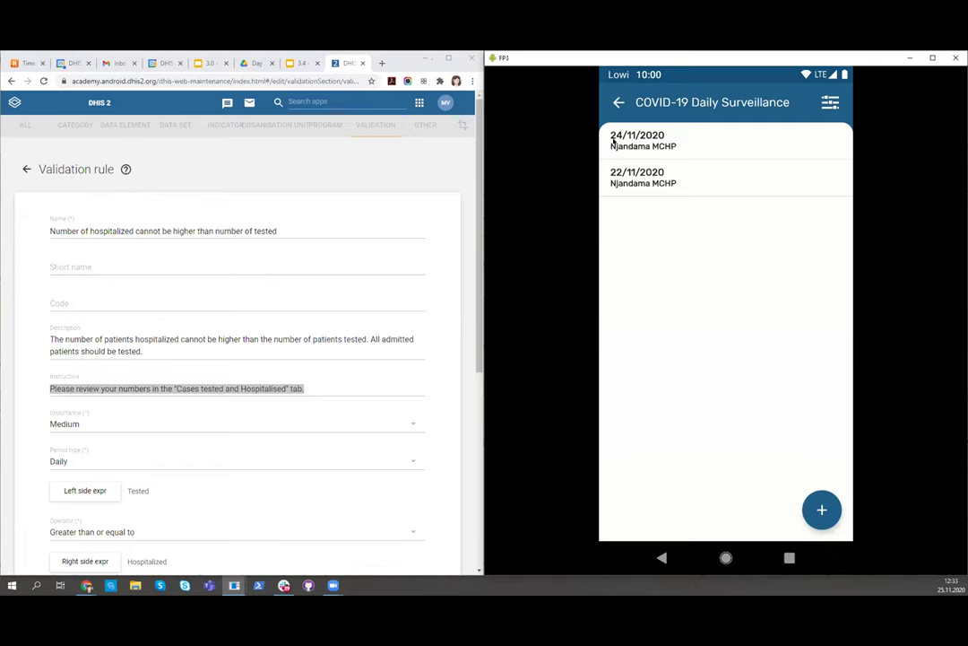
{"action": "left_click", "coordinate": [27, 168]}
Step: In the COVID-19 Daily Surveillance data set, enable 'Complete allowed only if validation passes'
{"action": "left_click", "coordinate": [183, 126]}
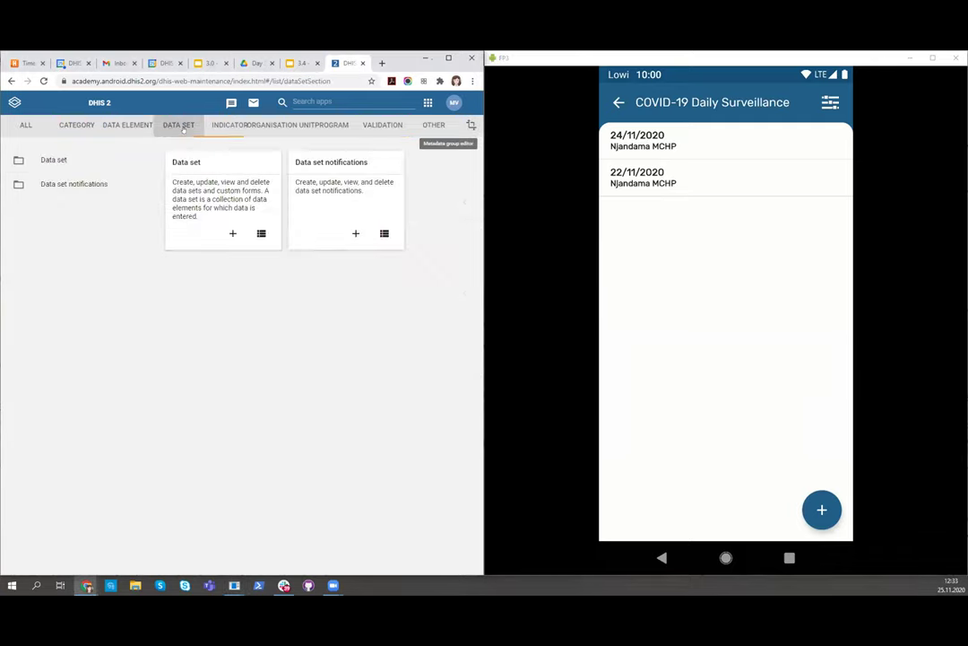
{"action": "left_click", "coordinate": [188, 193]}
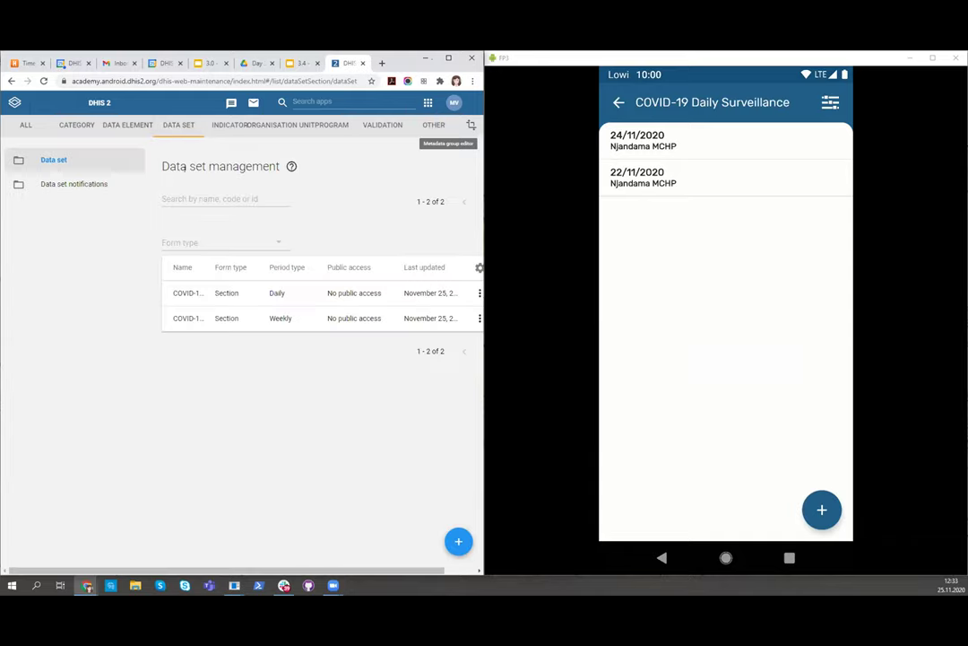
{"action": "left_click", "coordinate": [282, 287]}
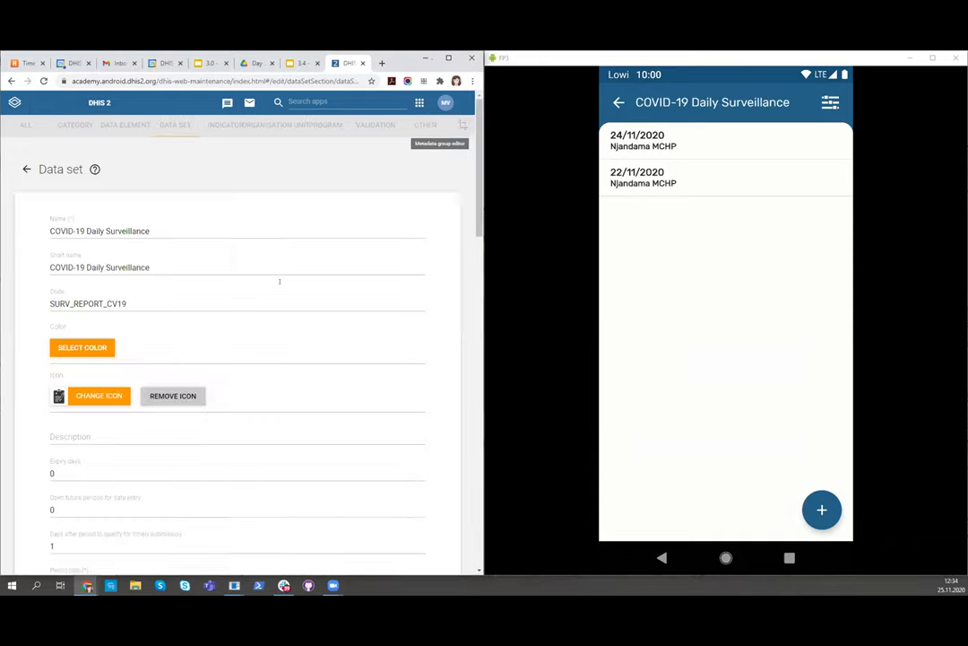
{"action": "scroll", "coordinate": [2, 427], "scroll_direction": "down", "scroll_amount": 5}
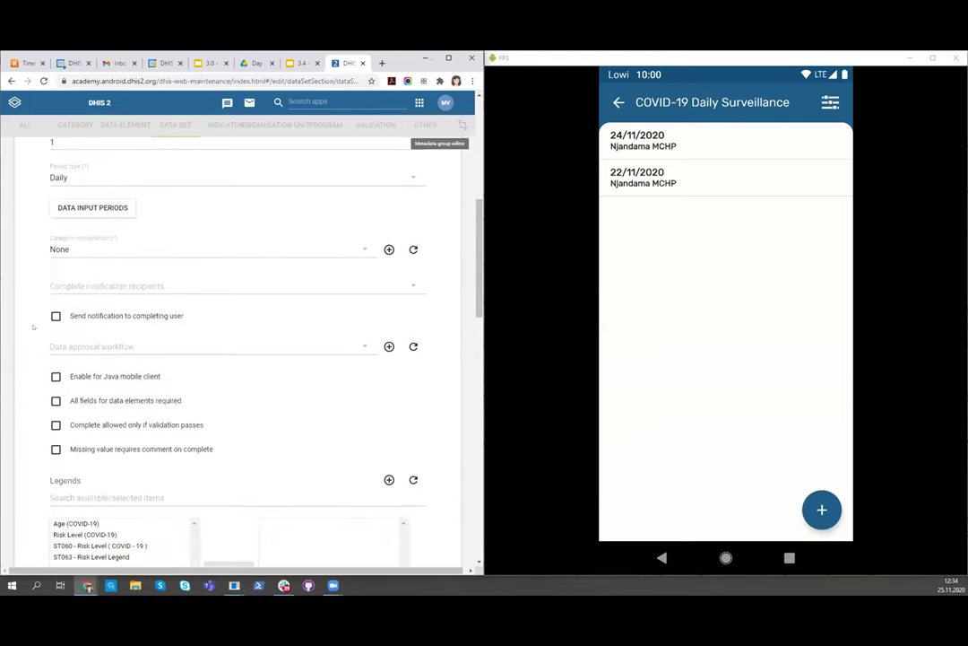
{"action": "left_click", "coordinate": [55, 424]}
Step: Give the data set the light green colour #66BB6A and save it
{"action": "scroll", "coordinate": [3, 378], "scroll_direction": "up", "scroll_amount": 3}
{"action": "scroll", "coordinate": [2, 448], "scroll_direction": "up", "scroll_amount": 2}
{"action": "left_click", "coordinate": [106, 349]}
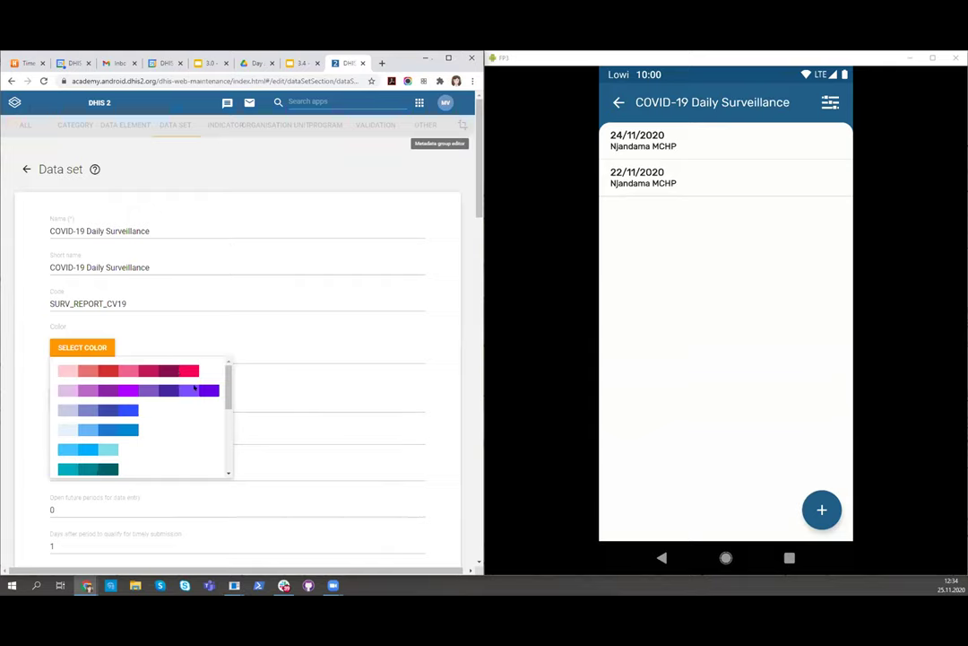
{"action": "scroll", "coordinate": [92, 411], "scroll_direction": "down", "scroll_amount": 2}
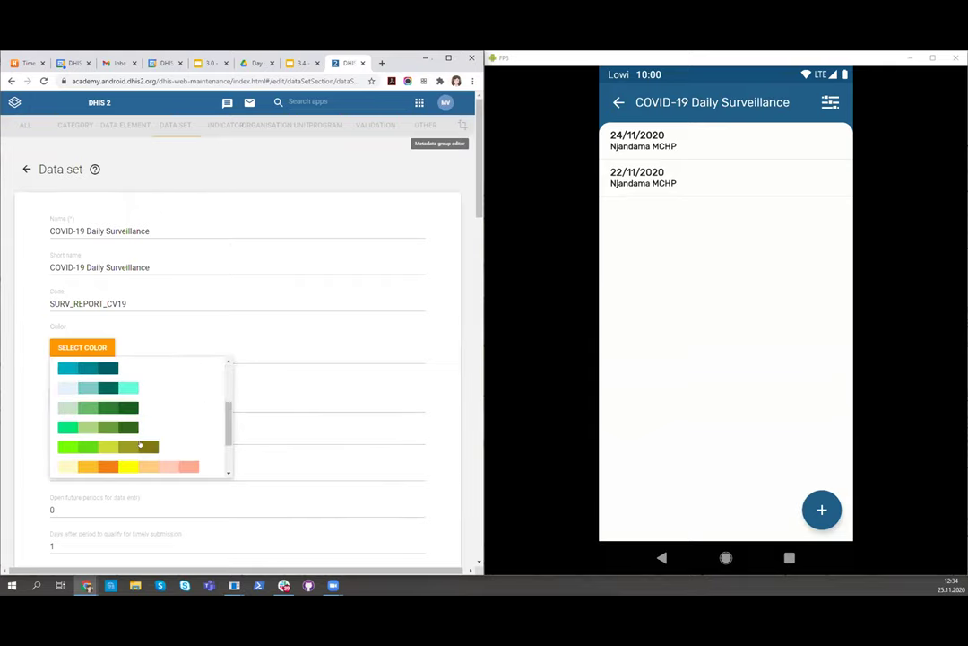
{"action": "left_click", "coordinate": [85, 406]}
{"action": "scroll", "coordinate": [28, 374], "scroll_direction": "down", "scroll_amount": 1}
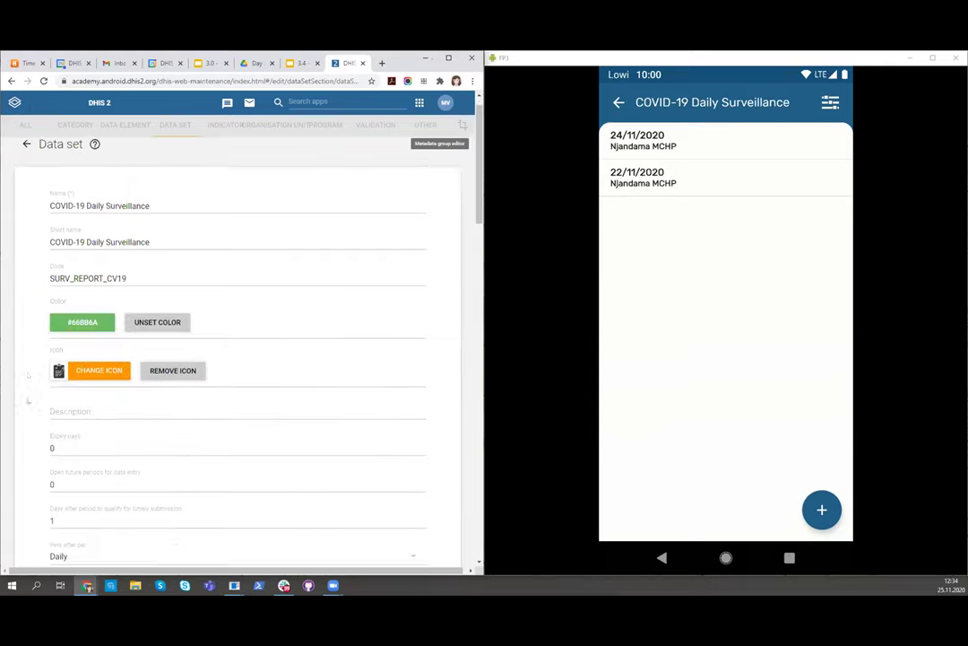
{"action": "scroll", "coordinate": [27, 375], "scroll_direction": "down", "scroll_amount": 15}
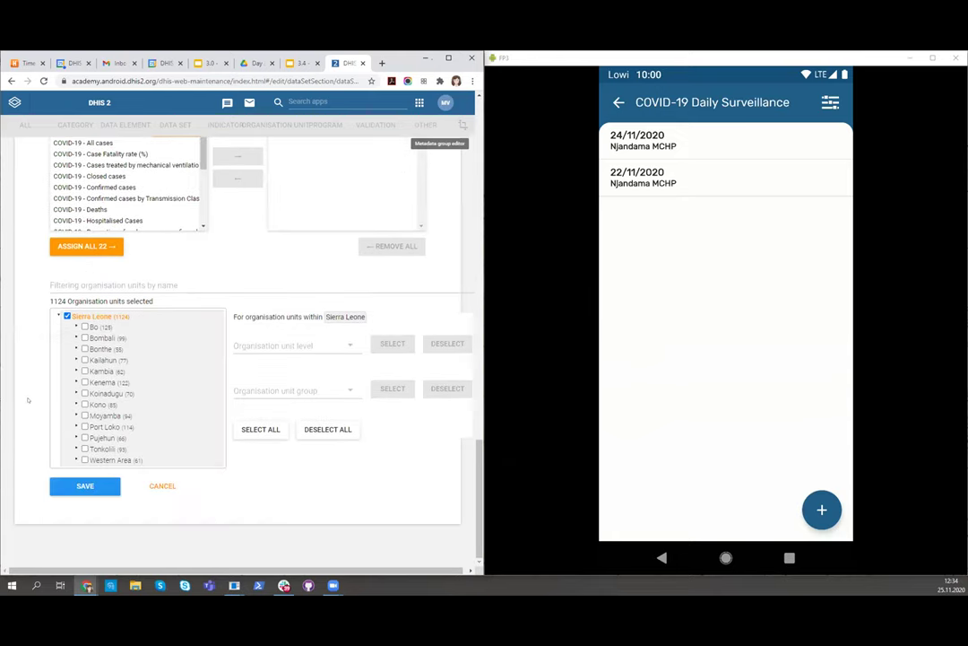
{"action": "left_click", "coordinate": [78, 484]}
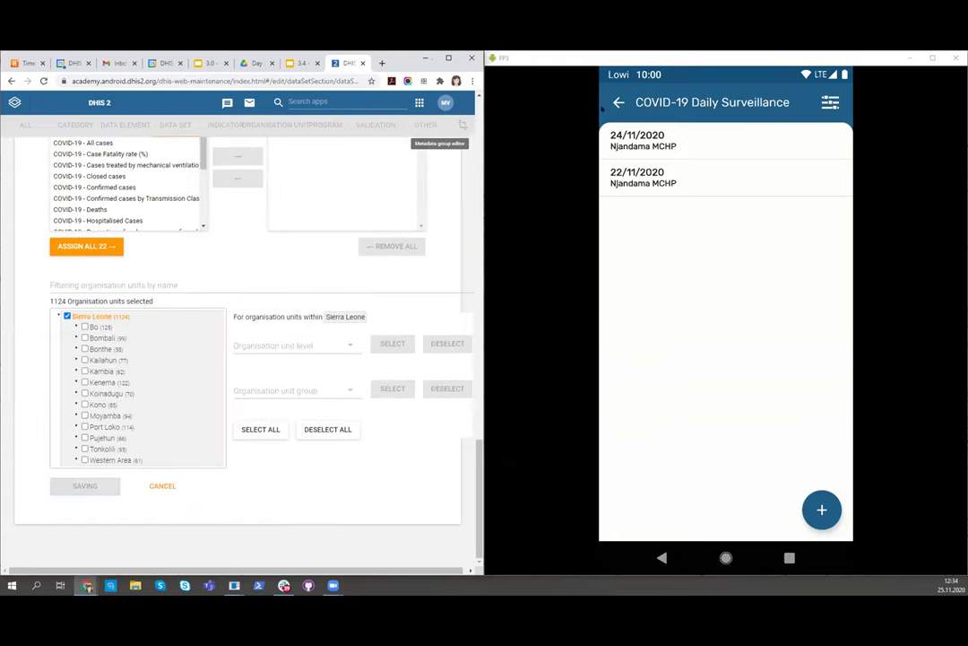
{"action": "left_click", "coordinate": [618, 103]}
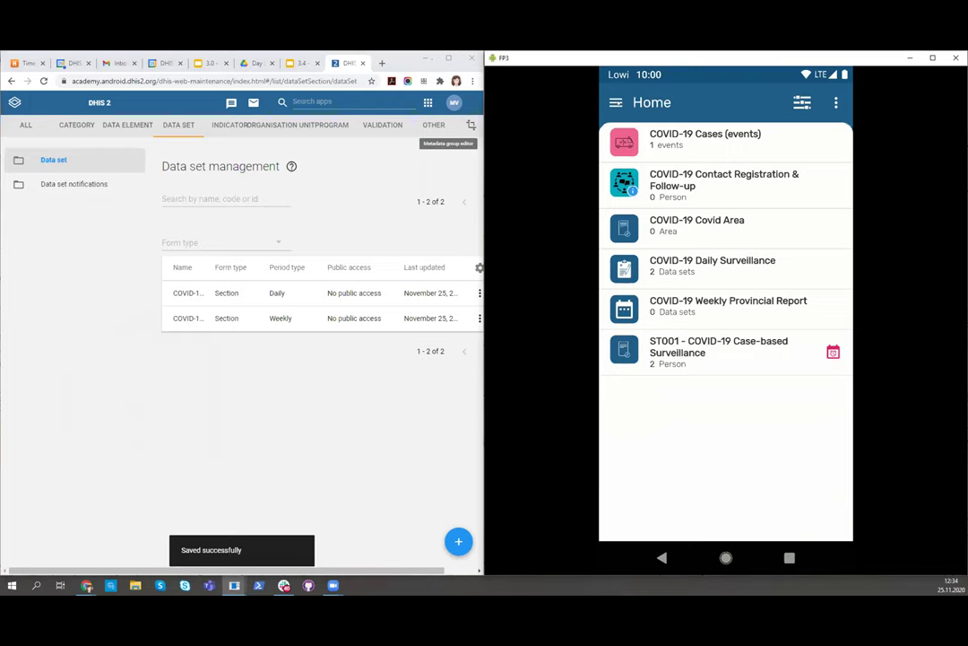
Step: Run Sync configuration now from the Android Capture app's Settings to pull the updated data set
{"action": "left_click", "coordinate": [618, 103]}
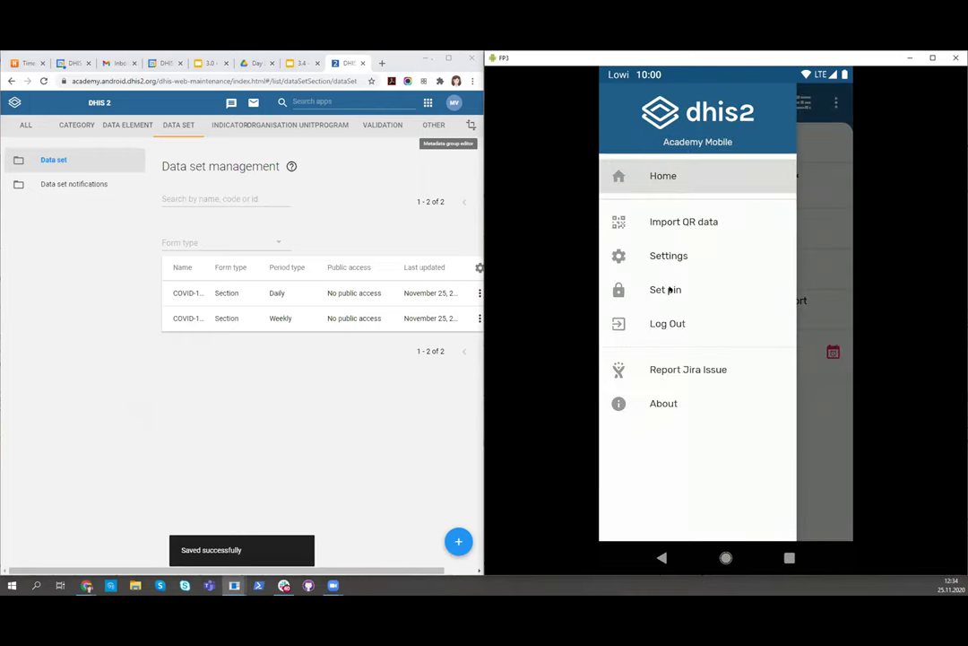
{"action": "left_click", "coordinate": [669, 256]}
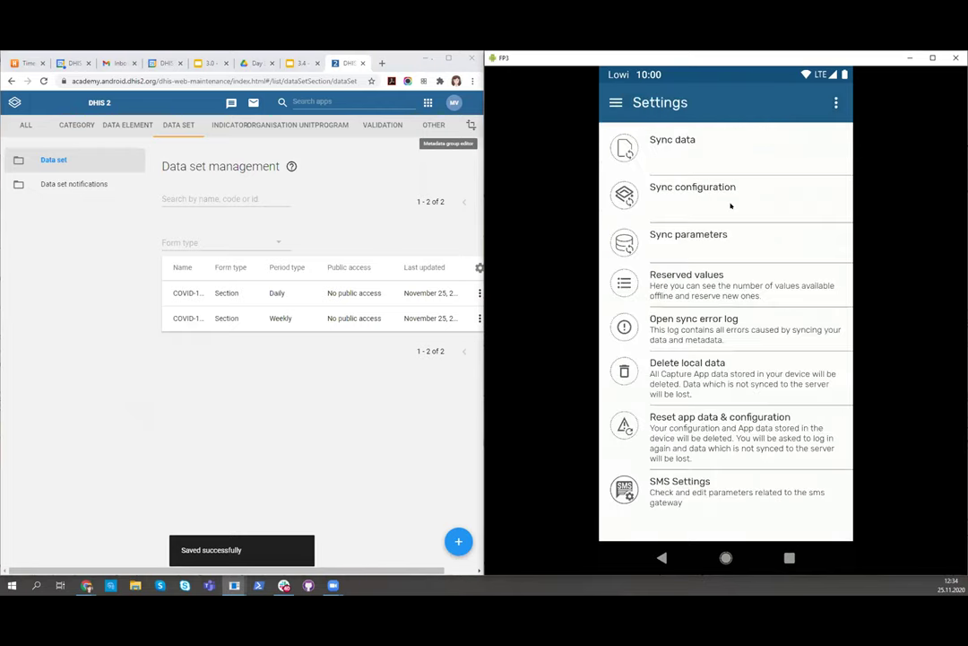
{"action": "left_click", "coordinate": [728, 207]}
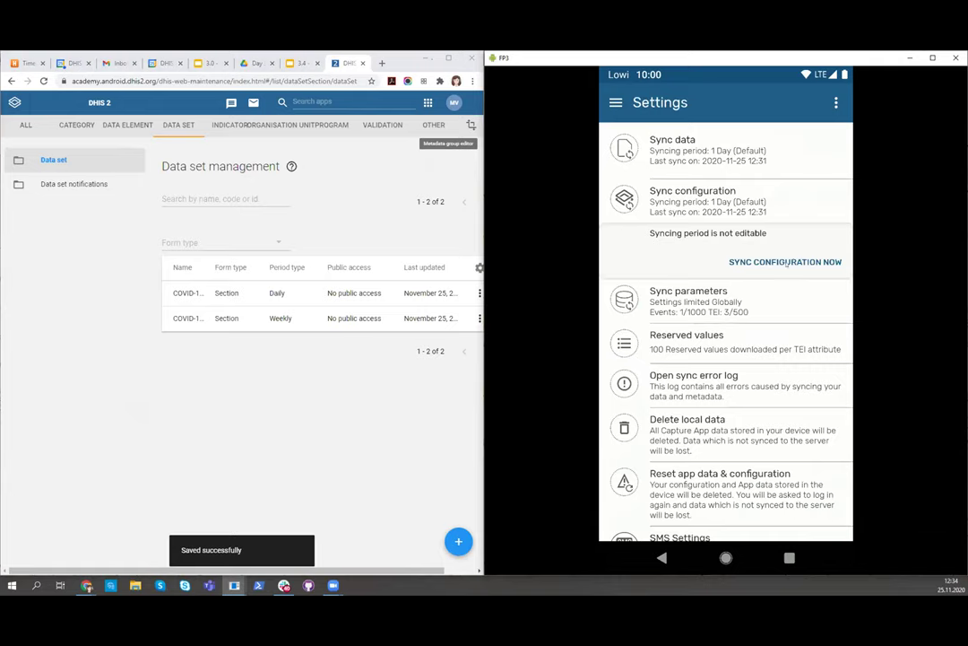
{"action": "left_click", "coordinate": [786, 261]}
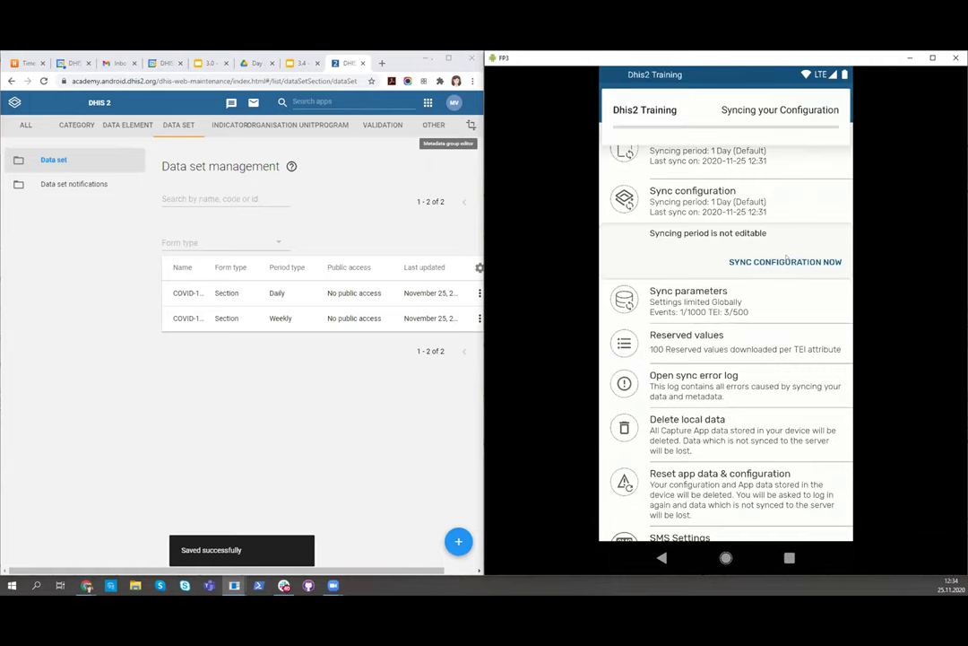